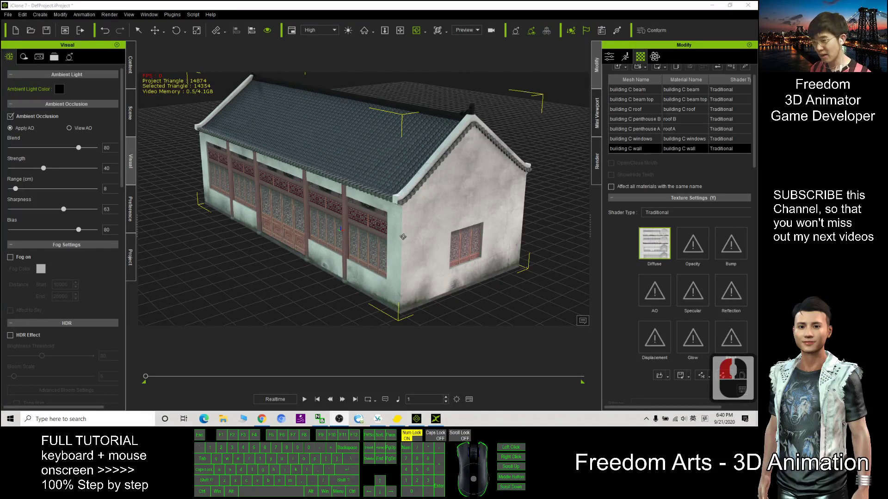
# Step: Pan and orbit the iClone view to a steeper angle over the building
pyautogui.press('x')
pyautogui.moveTo(402, 237); pyautogui.dragTo(404, 238)
pyautogui.press('c')
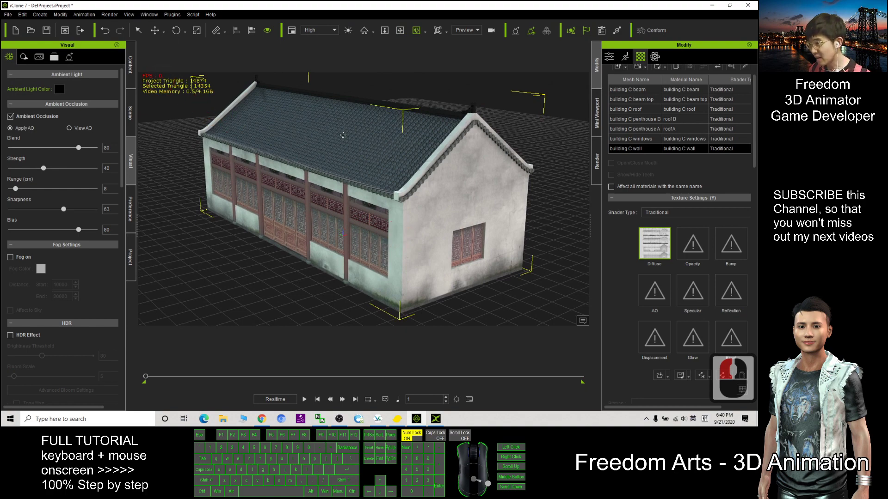
pyautogui.scroll(-6, 280, 168)
pyautogui.press('c')
pyautogui.moveTo(357, 190); pyautogui.dragTo(230, 134)
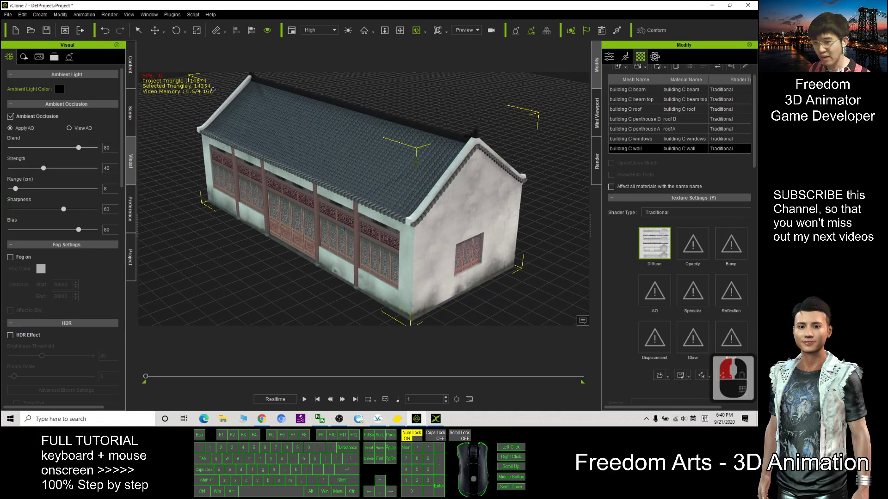
pyautogui.scroll(5, 640, 116)
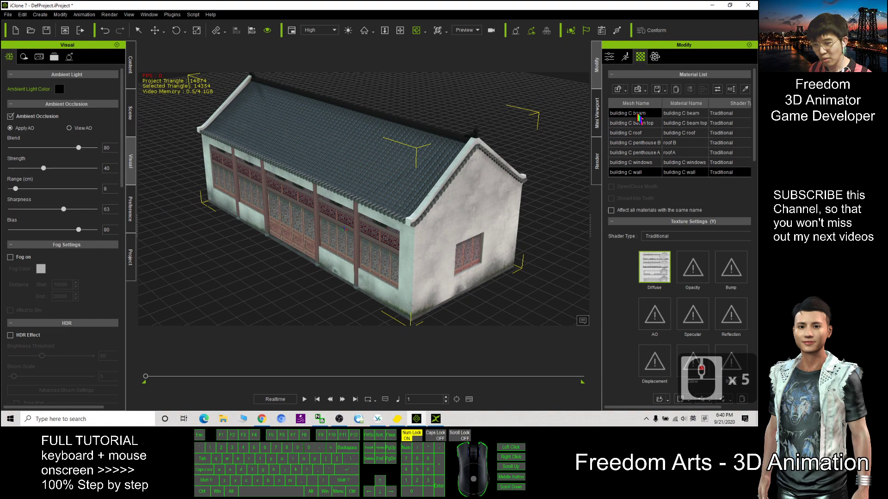
# Step: Inspect the beam, beam top, roof, penthouse A/B and wall materials, including the roof's diffuse and normal maps
pyautogui.click(640, 113)
pyautogui.click(640, 123)
pyautogui.click(640, 133)
pyautogui.click(663, 257)
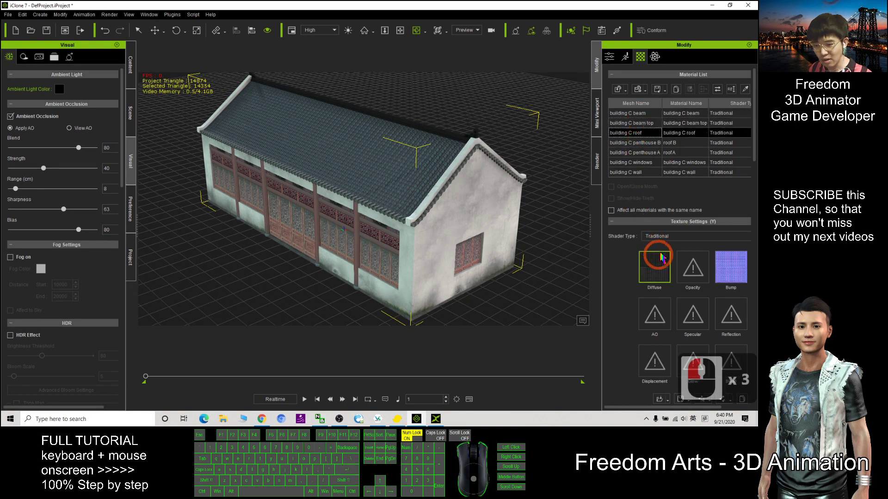
pyautogui.click(638, 142)
pyautogui.click(637, 153)
pyautogui.click(638, 172)
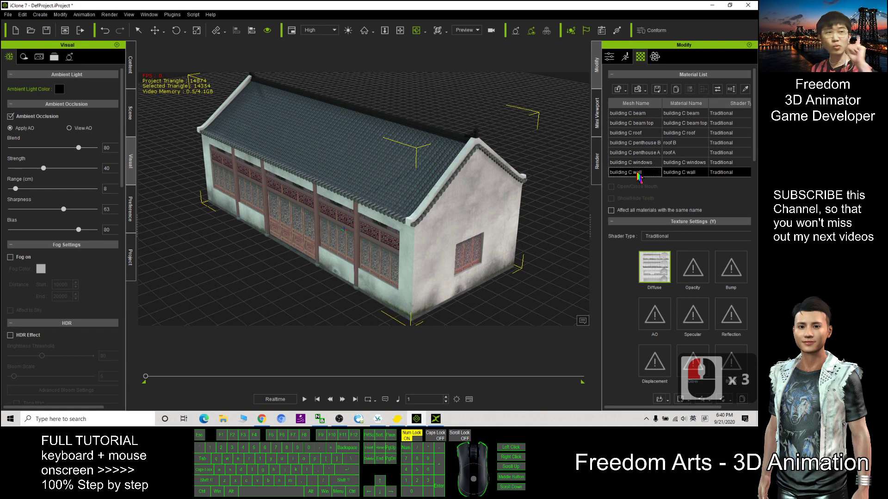
pyautogui.click(640, 113)
pyautogui.click(639, 123)
pyautogui.click(640, 133)
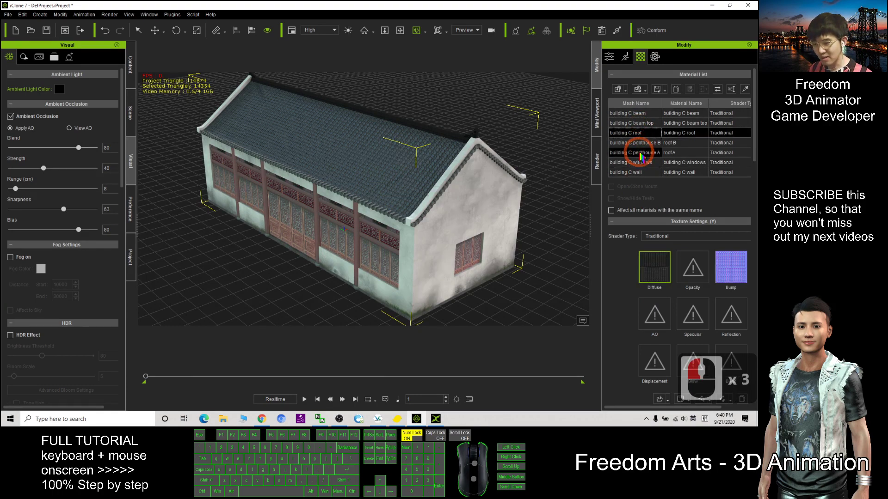
# Step: Open the building C prop in 3DXchange and orbit to its long side
pyautogui.click(610, 56)
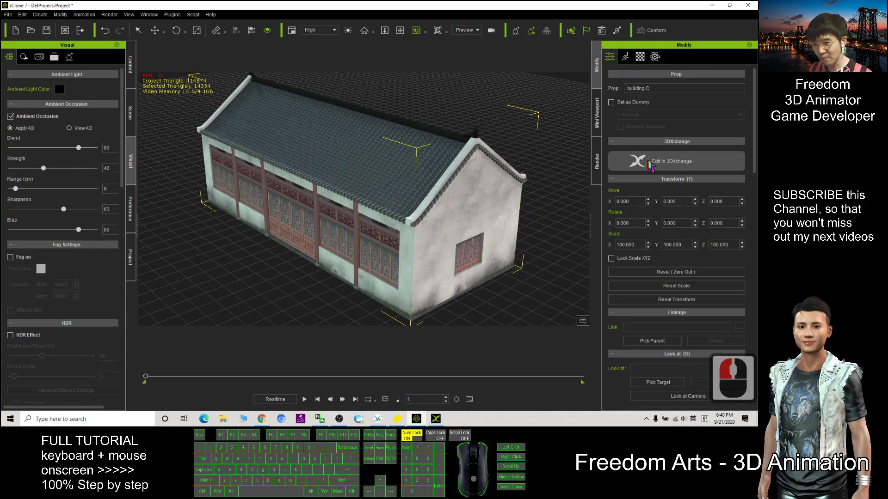
pyautogui.click(668, 162)
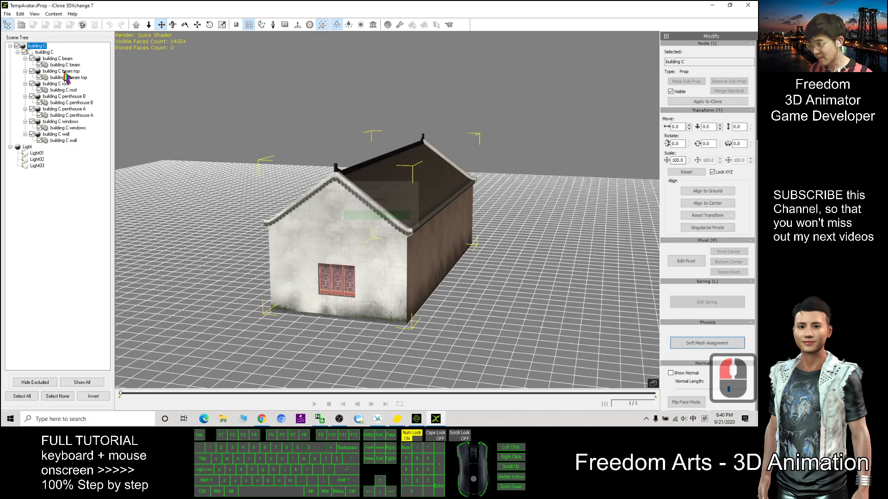
pyautogui.press('c')
pyautogui.moveTo(293, 256); pyautogui.dragTo(61, 107)
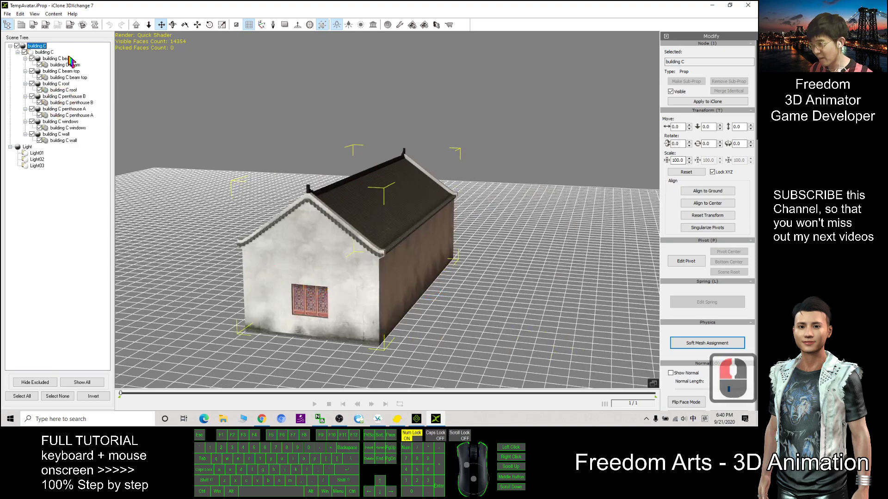
pyautogui.moveTo(280, 237); pyautogui.dragTo(458, 262)
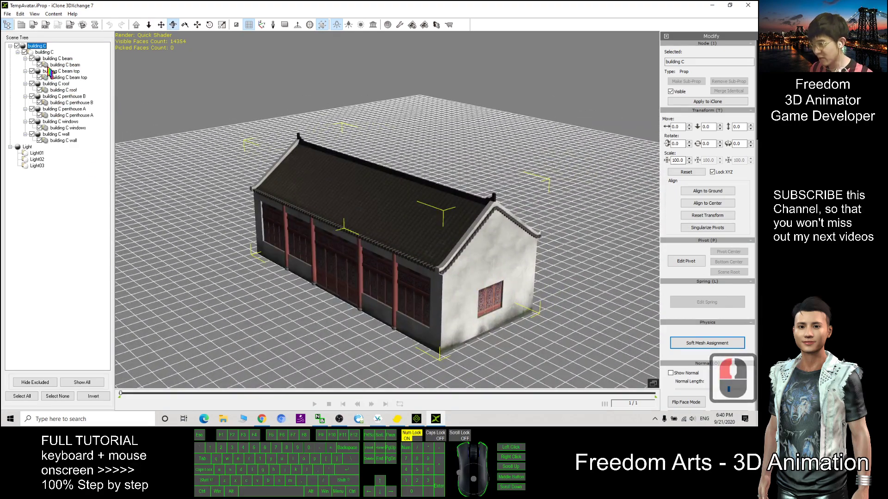
# Step: Back in iClone, recheck the roof, penthouse A/B, windows, wall and beam materials
pyautogui.click(416, 419)
pyautogui.click(640, 58)
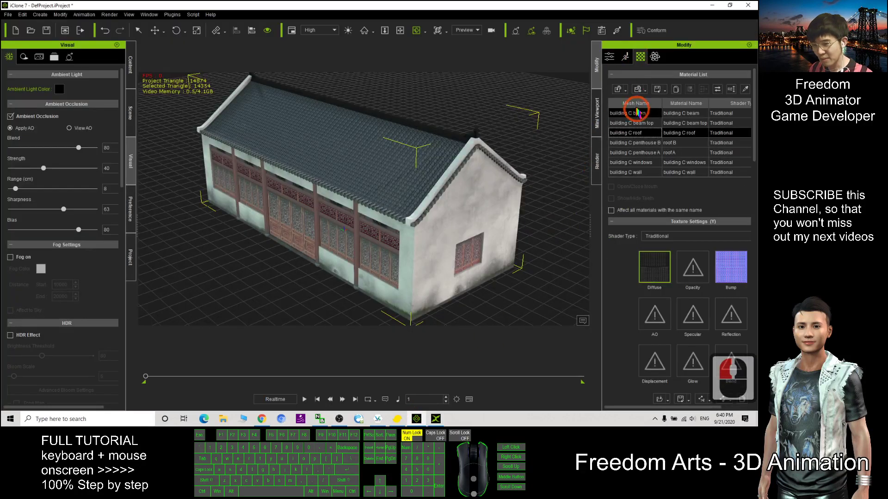
pyautogui.click(629, 138)
pyautogui.click(627, 133)
pyautogui.click(629, 153)
pyautogui.click(632, 163)
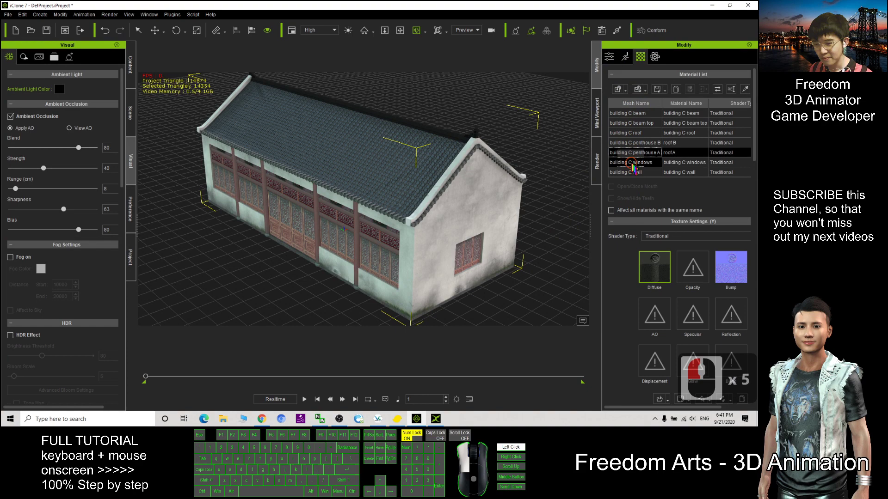
pyautogui.click(633, 172)
pyautogui.click(633, 114)
pyautogui.click(631, 143)
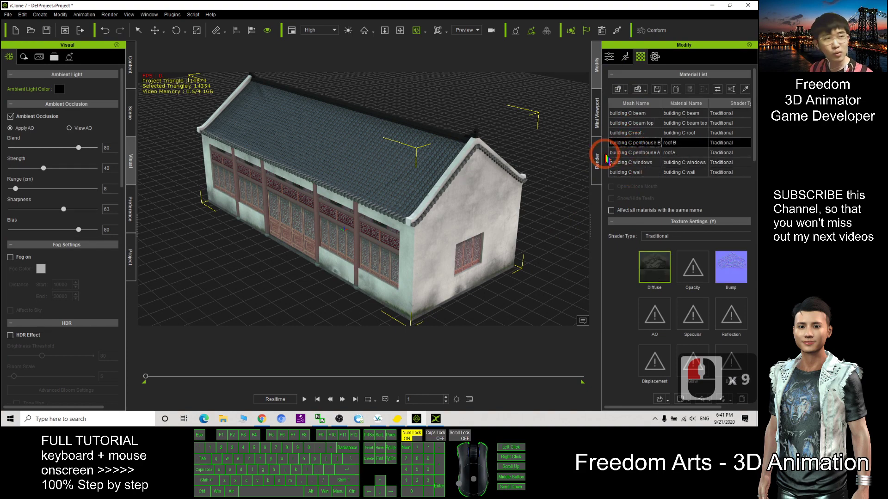
# Step: Orbit around the house, then minimize iClone and shrink the 3DXchange window
pyautogui.moveTo(220, 102)
pyautogui.mouseDown()
pyautogui.moveTo(380, 186)
pyautogui.moveTo(233, 101)
pyautogui.mouseUp()
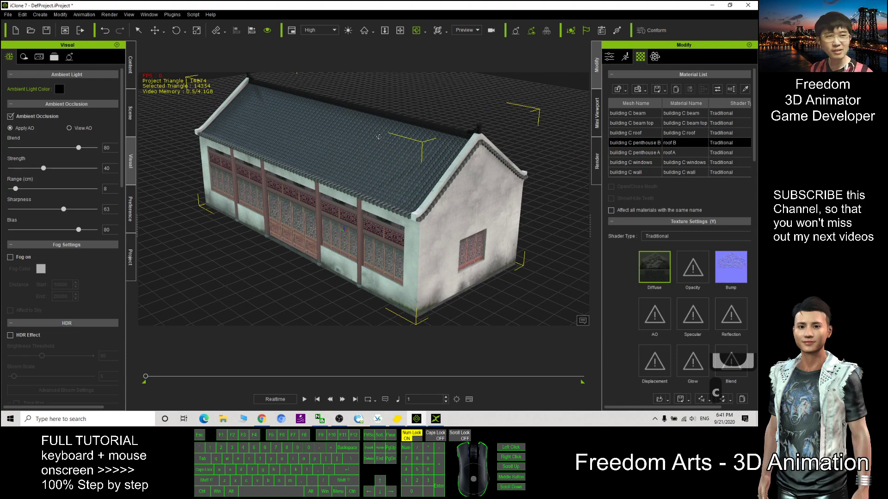
pyautogui.moveTo(379, 137); pyautogui.dragTo(550, 99)
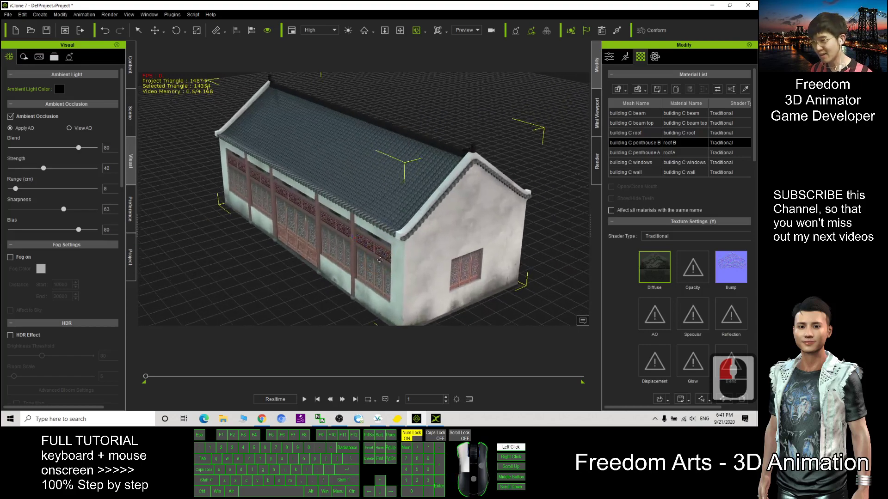
pyautogui.click(715, 4)
pyautogui.moveTo(280, 4); pyautogui.dragTo(452, 40)
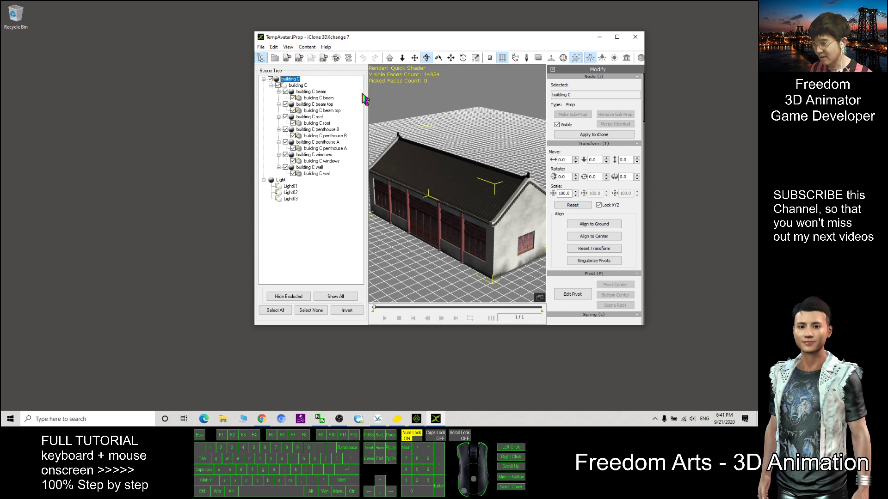
# Step: Set FBX export to the optimized Maya preset with textures capped at 2048 and converted to PNG
pyautogui.click(300, 58)
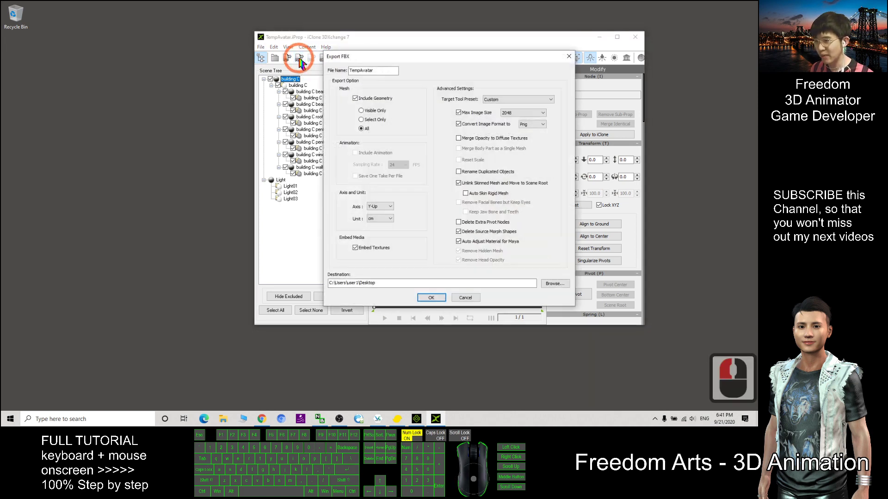
pyautogui.click(470, 103)
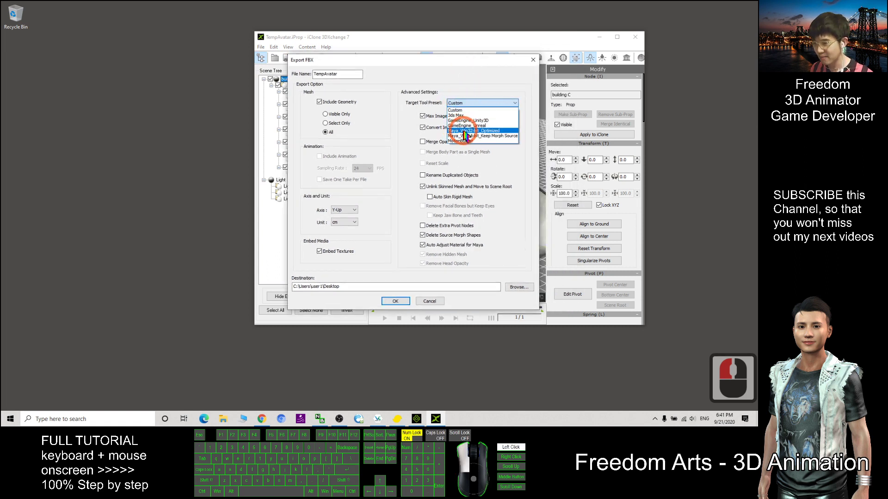
pyautogui.moveTo(467, 132); pyautogui.dragTo(468, 132)
pyautogui.click(422, 117)
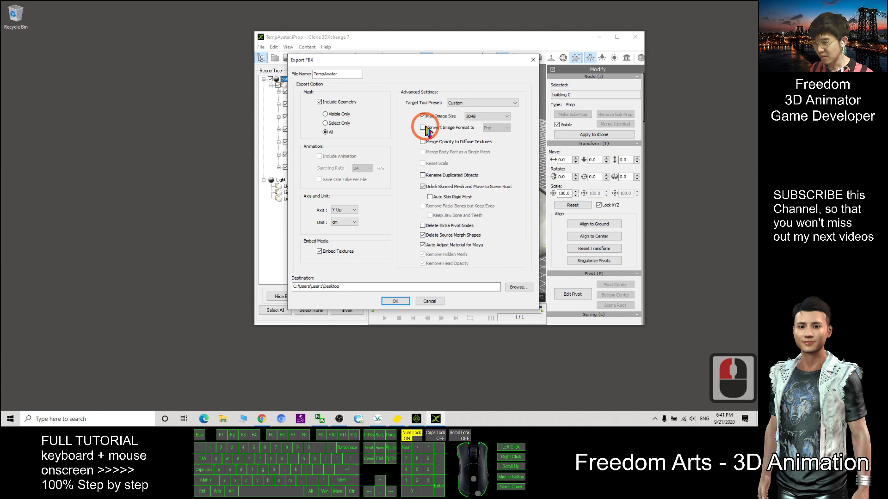
pyautogui.click(423, 128)
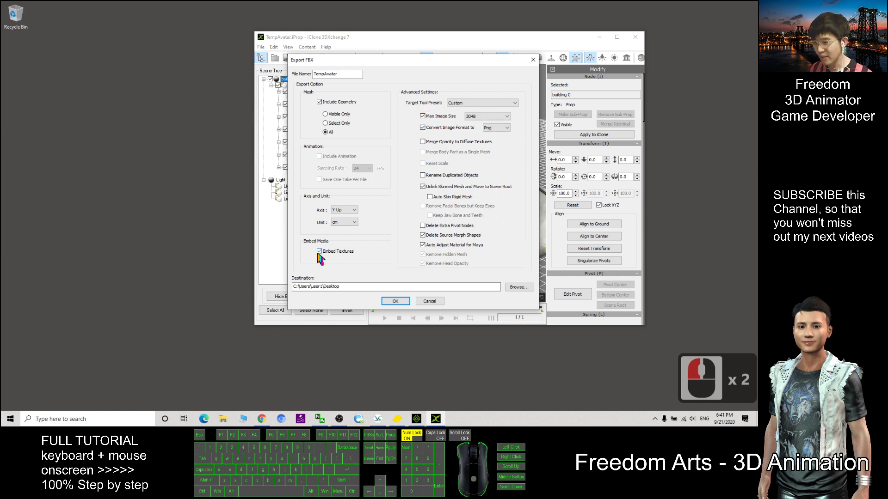
# Step: Choose the Desktop as export destination and name the file 001
pyautogui.click(519, 287)
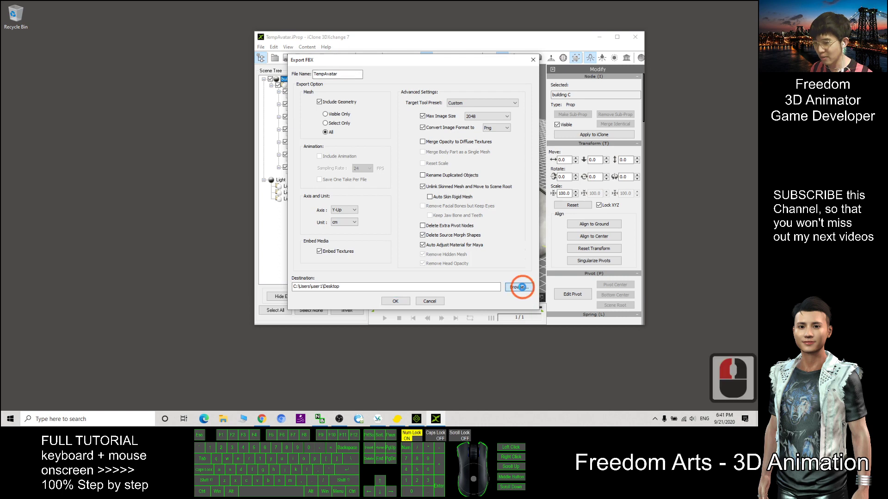
pyautogui.click(370, 148)
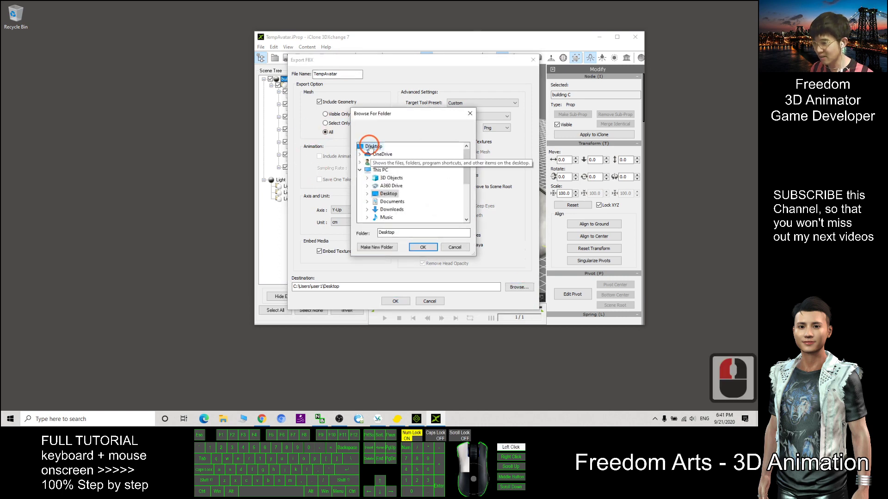
pyautogui.click(421, 247)
pyautogui.moveTo(351, 74); pyautogui.dragTo(272, 75)
pyautogui.write('001')
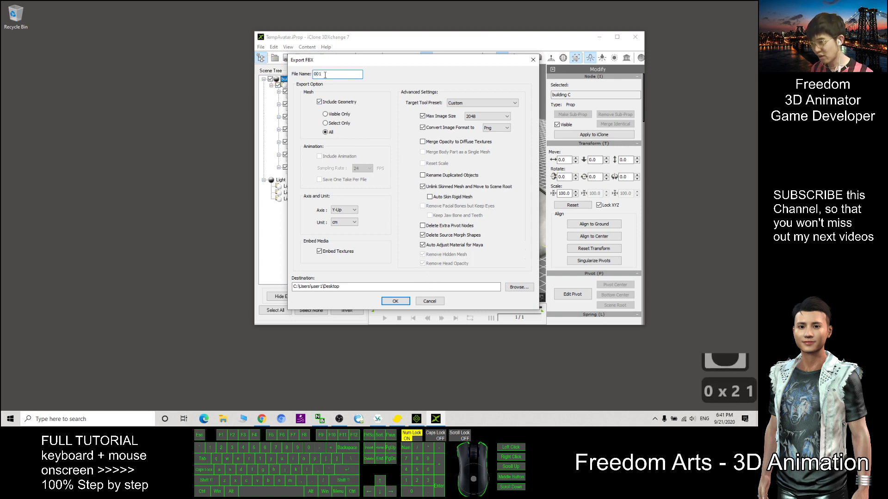
# Step: Complete the export of 001.fbx to the Desktop and dismiss the success message
pyautogui.click(397, 419)
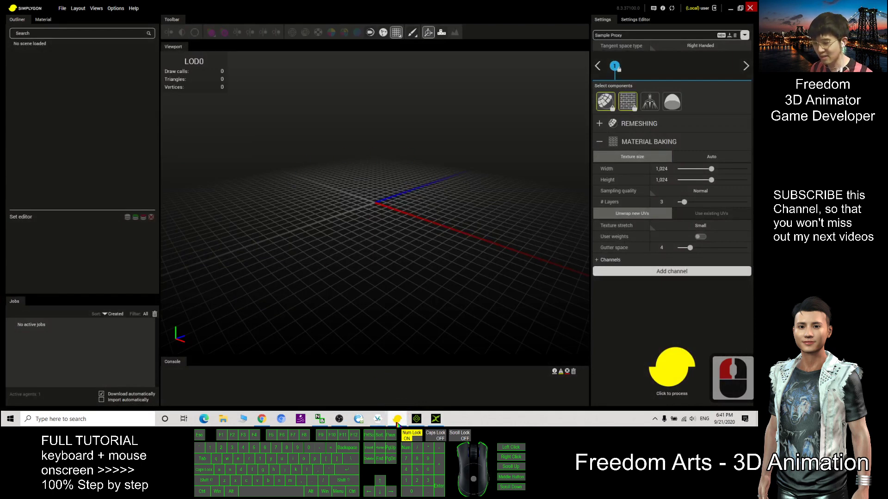
pyautogui.click(396, 419)
pyautogui.click(319, 74)
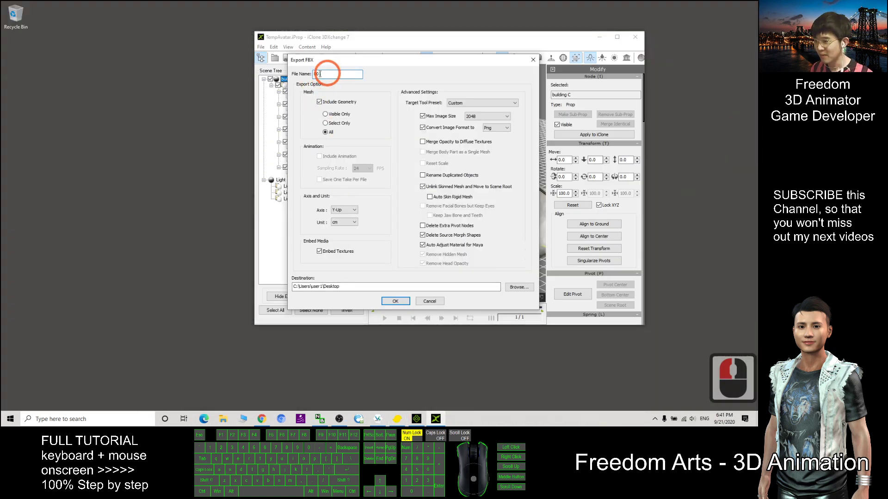
pyautogui.click(396, 301)
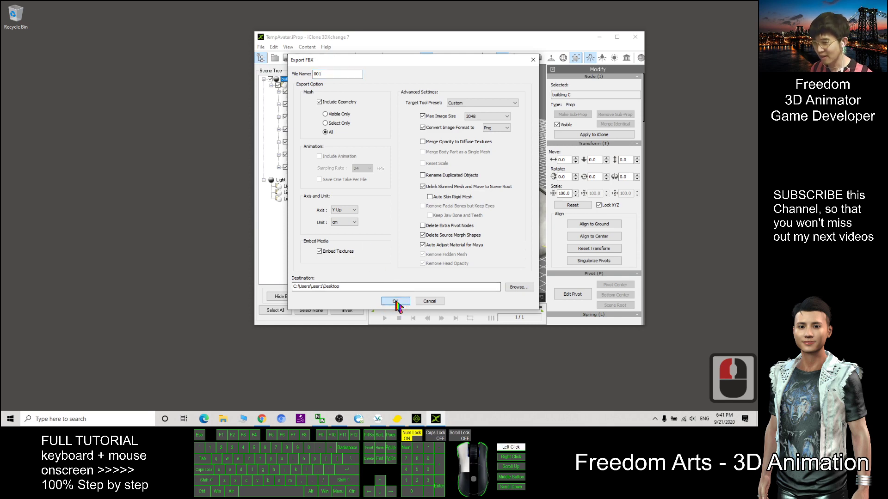
pyautogui.click(395, 301)
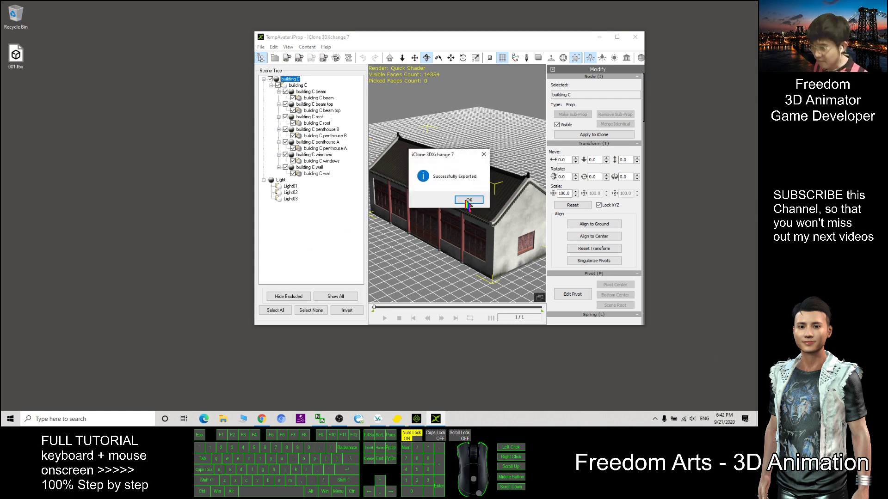
pyautogui.click(468, 201)
pyautogui.click(17, 61)
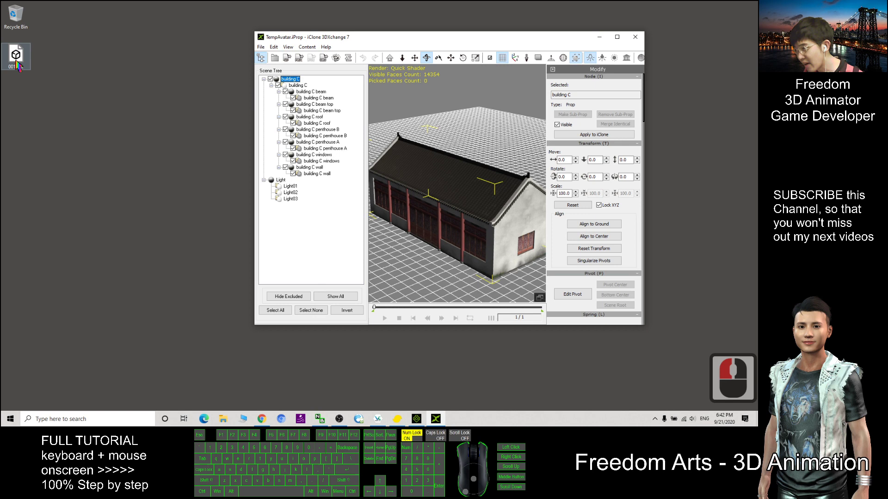
pyautogui.click(454, 378)
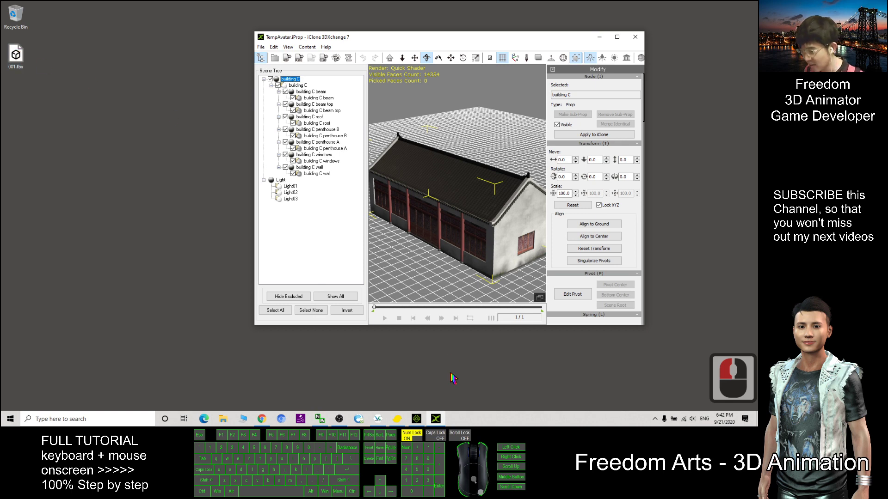
# Step: Drag 001.fbx into Simplygon, import it, maximize the window and orbit to the front wall
pyautogui.click(398, 419)
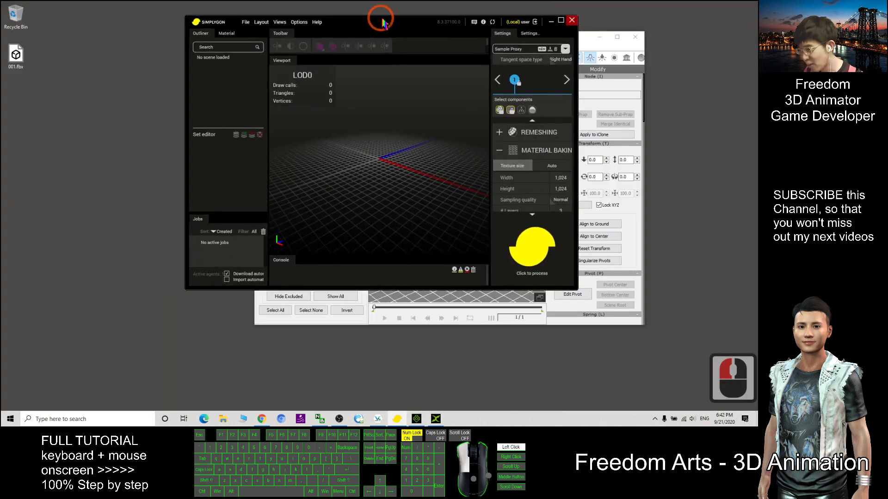
pyautogui.moveTo(16, 55); pyautogui.dragTo(388, 168)
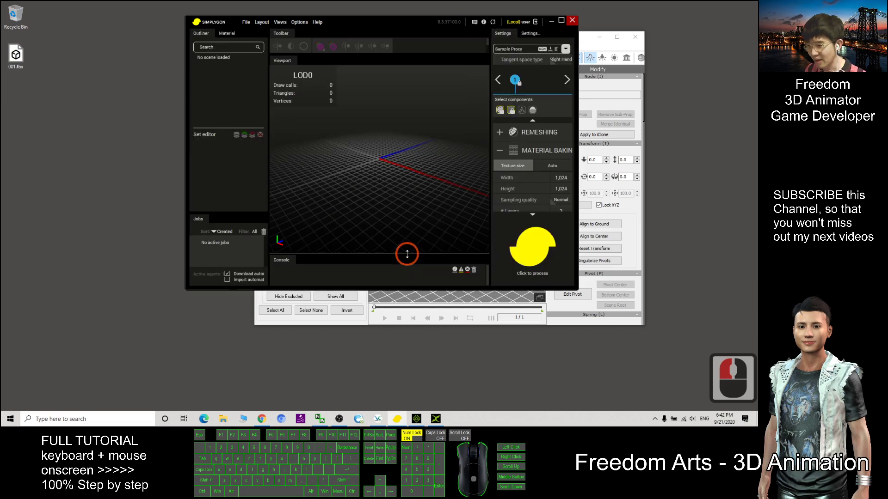
pyautogui.click(408, 254)
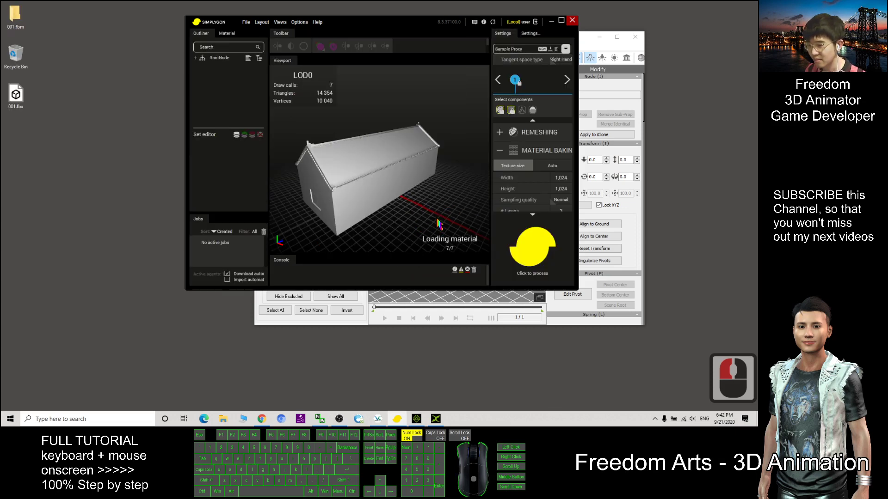
pyautogui.click(561, 19)
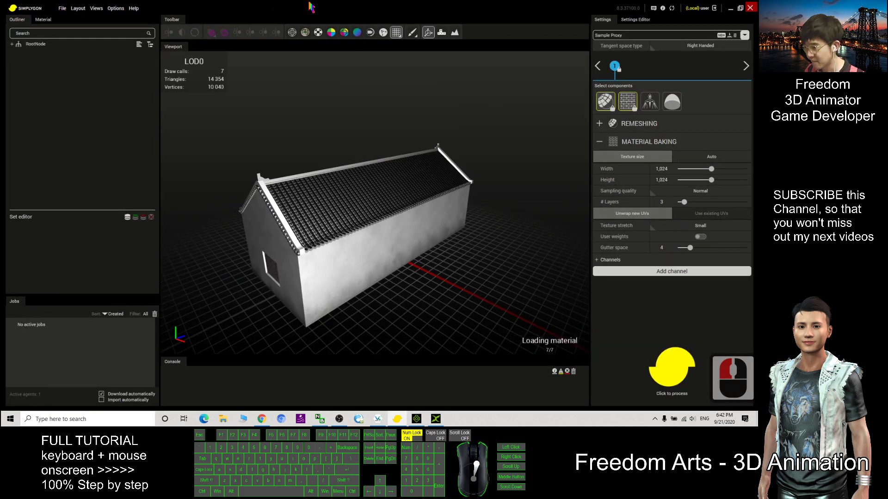
pyautogui.moveTo(228, 214); pyautogui.dragTo(219, 257)
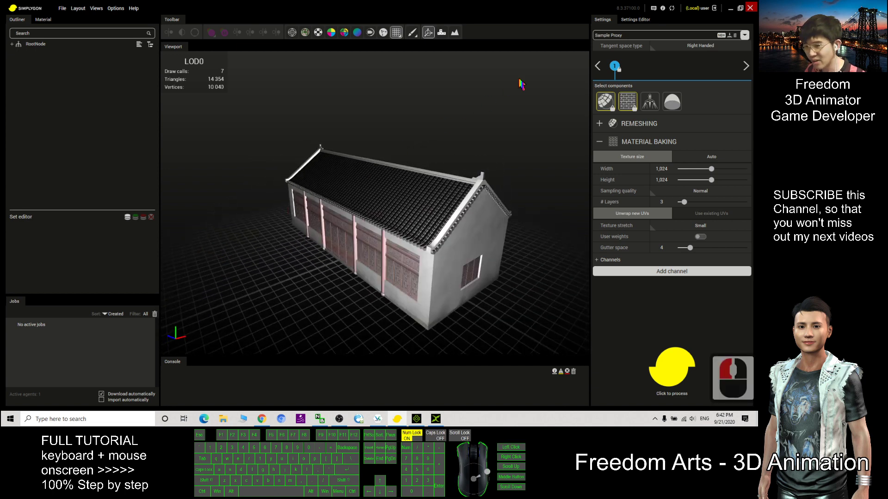
# Step: Glance at the Settings Editor, then deselect the Remeshing and Material Baking components in Settings
pyautogui.click(613, 21)
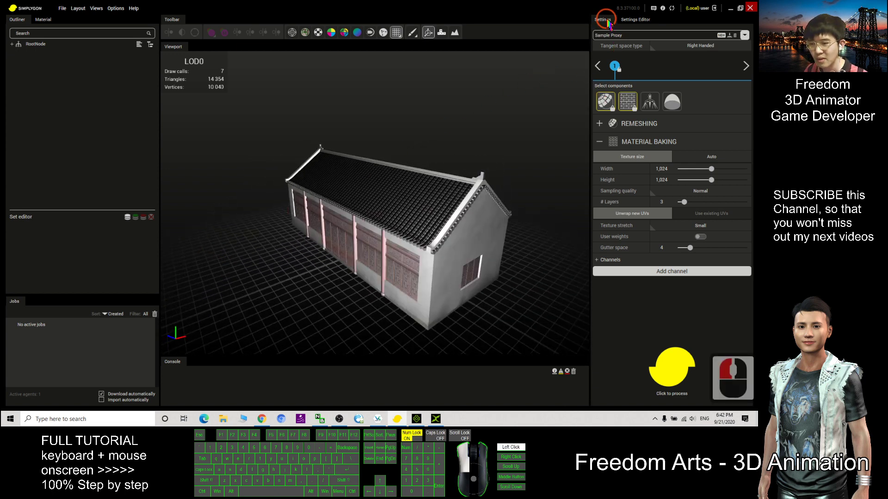
pyautogui.click(639, 21)
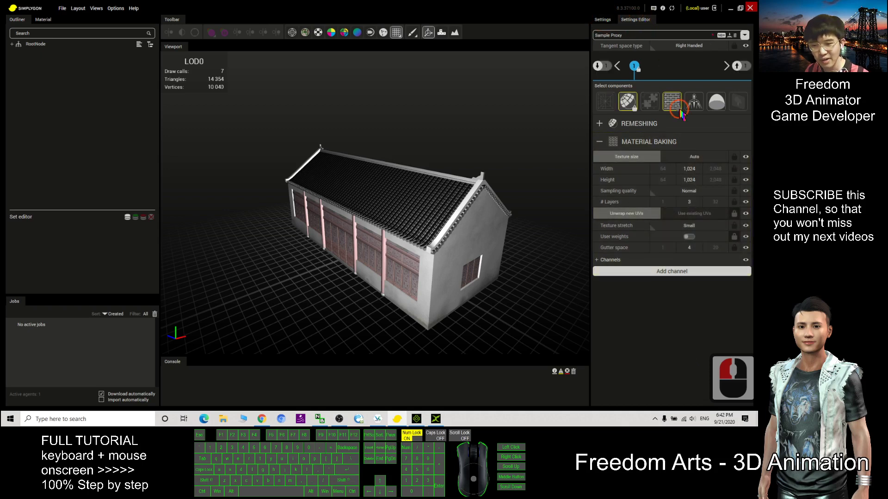
pyautogui.click(636, 105)
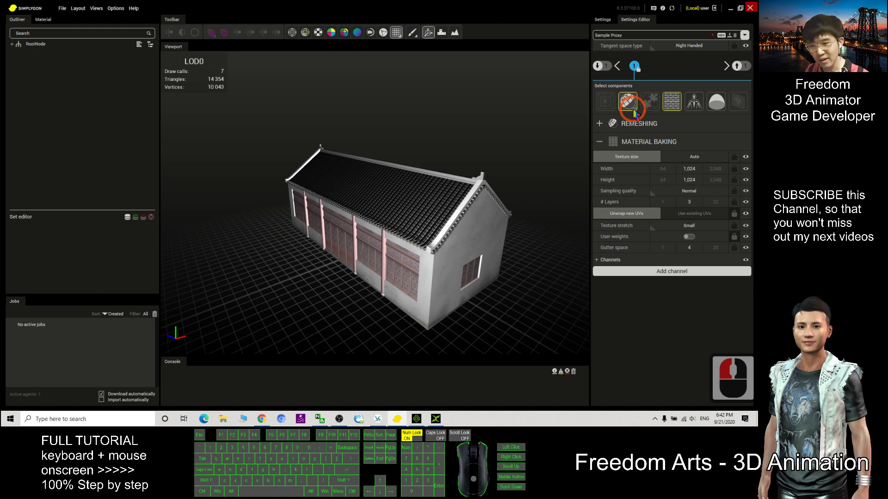
pyautogui.click(611, 20)
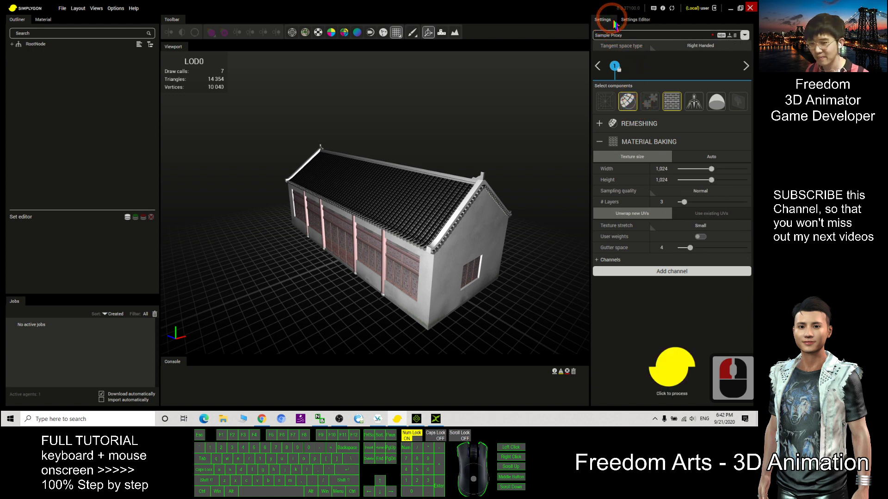
pyautogui.click(612, 143)
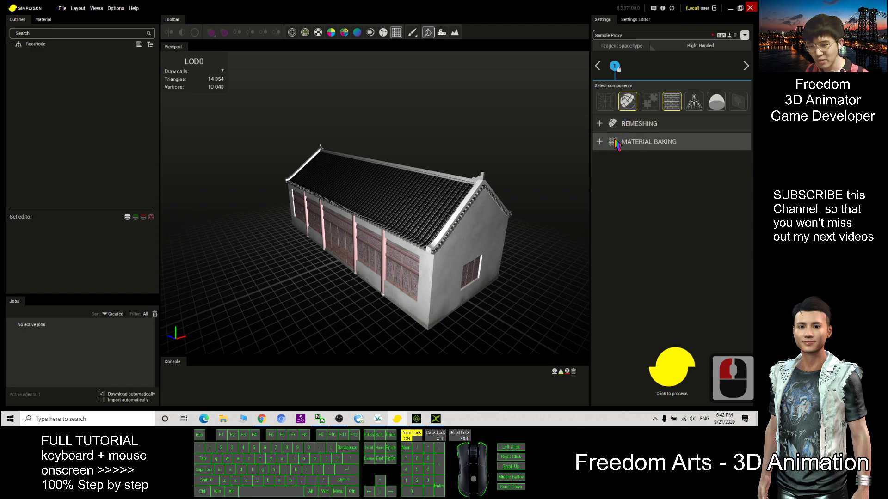
pyautogui.click(629, 103)
pyautogui.click(672, 102)
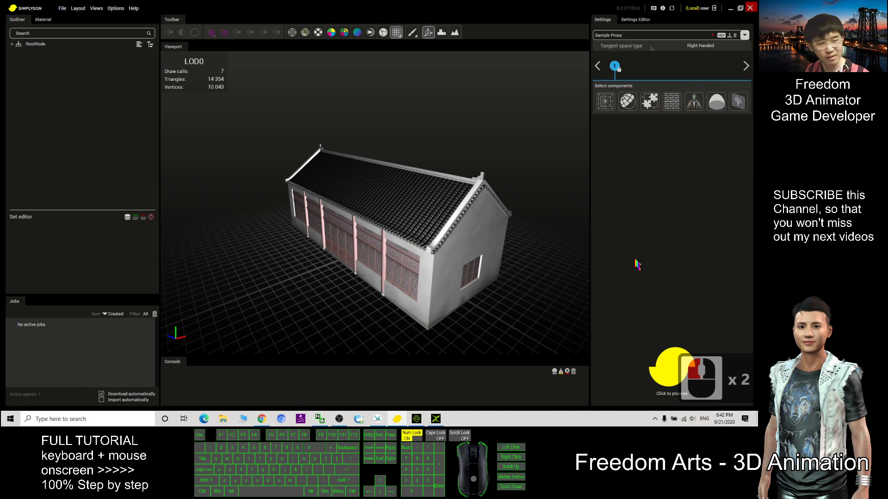
# Step: Add a Reduction component using the # Triangles target set to 5000
pyautogui.scroll(3, 482, 237)
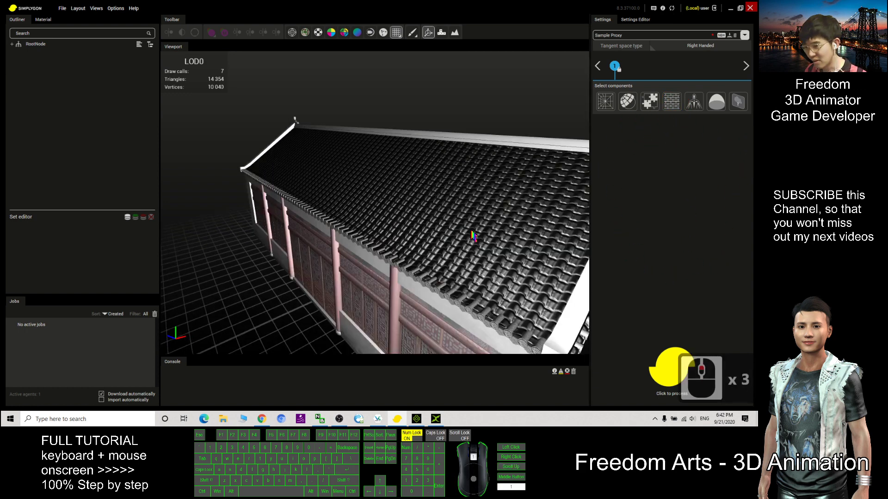
pyautogui.scroll(-2, 482, 237)
pyautogui.moveTo(481, 232); pyautogui.dragTo(483, 233)
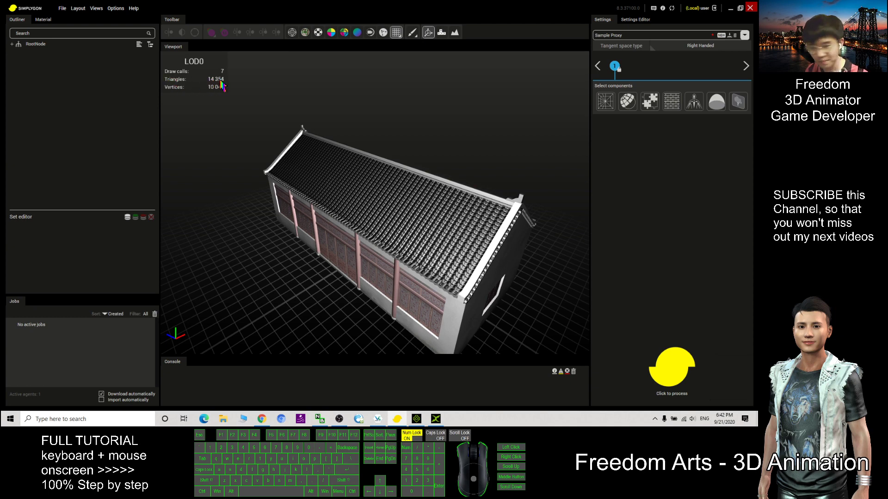
pyautogui.click(606, 104)
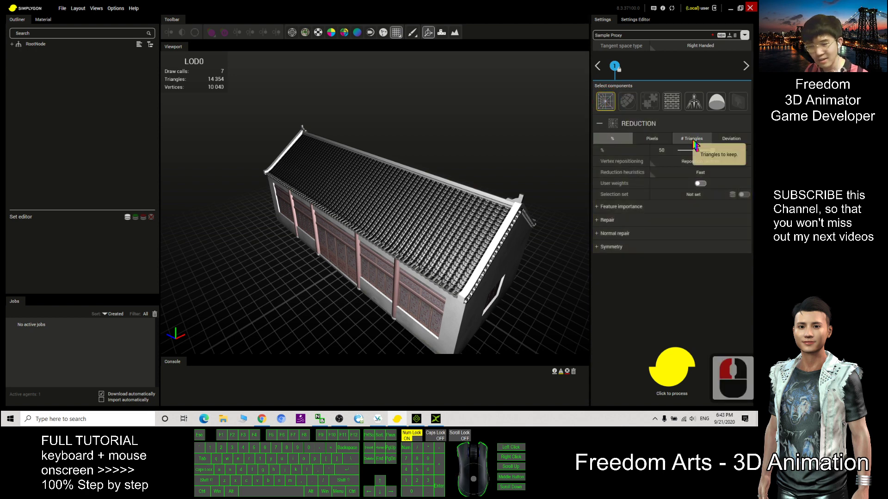
pyautogui.click(692, 140)
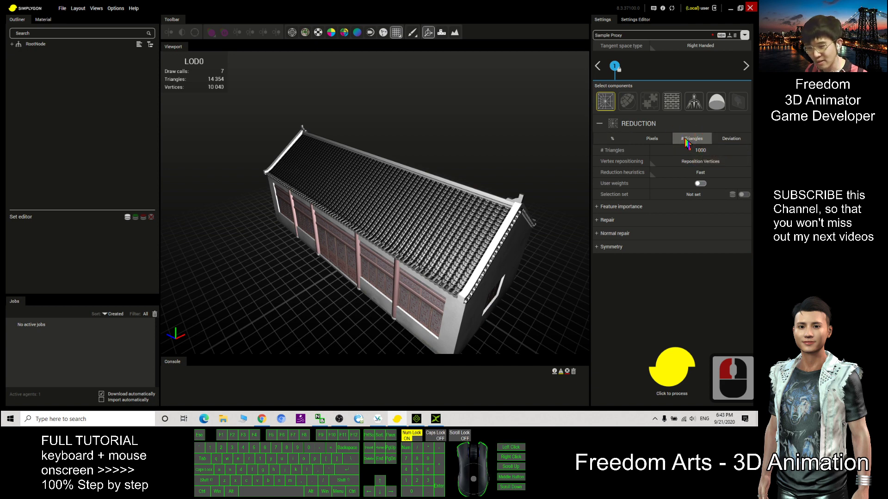
pyautogui.click(736, 152)
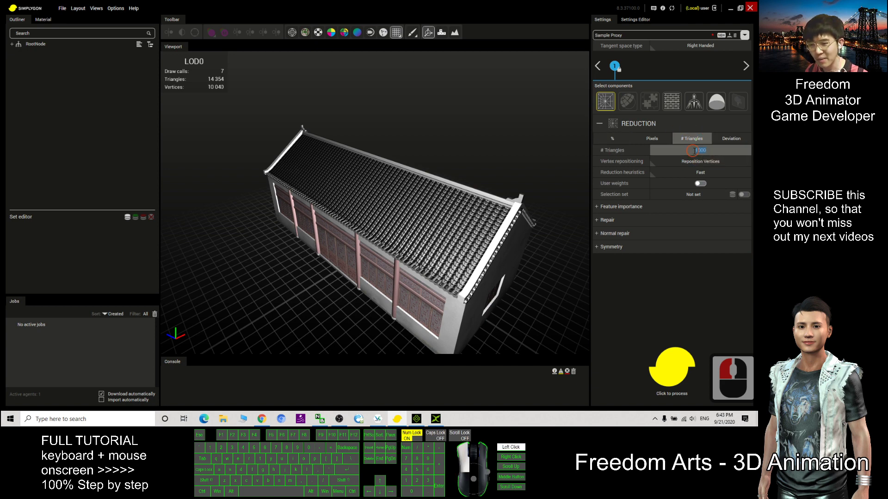
pyautogui.write('5000')
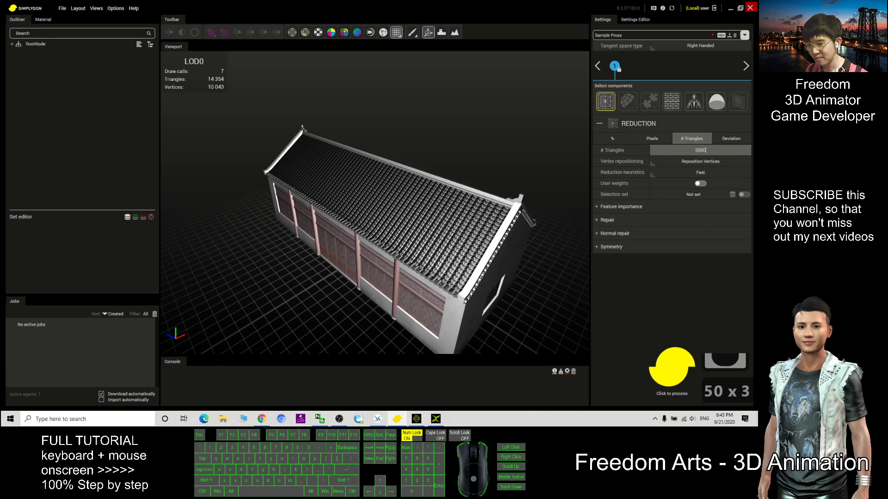
pyautogui.click(675, 289)
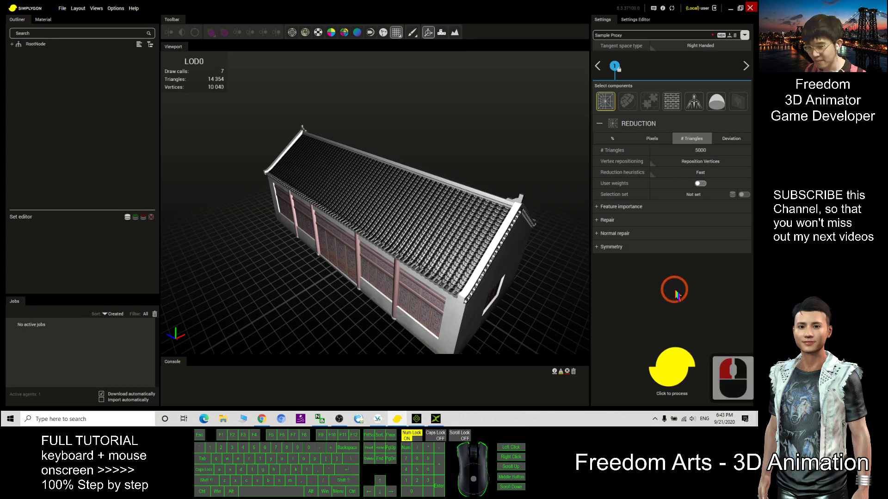
# Step: Add Material Baking and switch its Diffuse channel format from RGBA to RGB
pyautogui.click(680, 102)
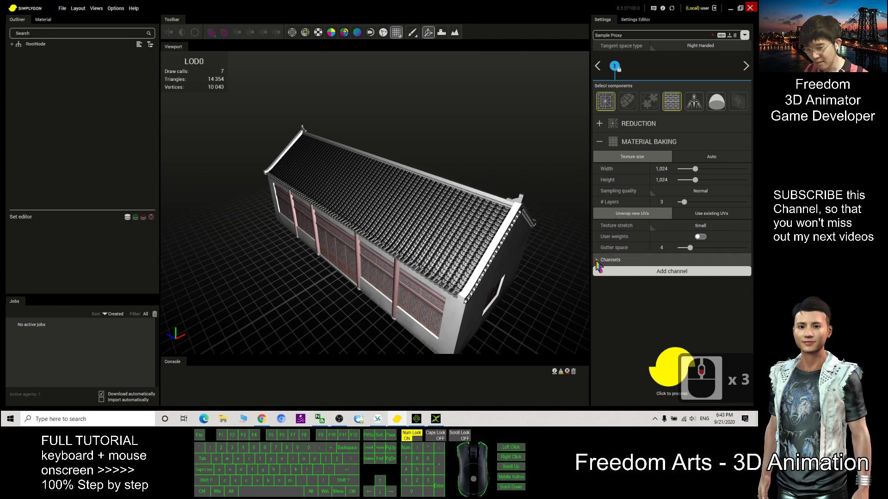
pyautogui.click(597, 261)
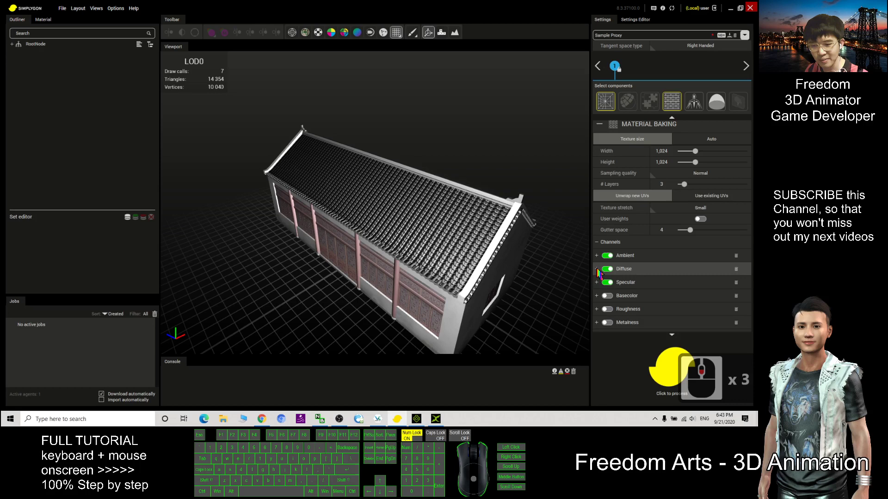
pyautogui.click(597, 269)
pyautogui.scroll(-3, 647, 264)
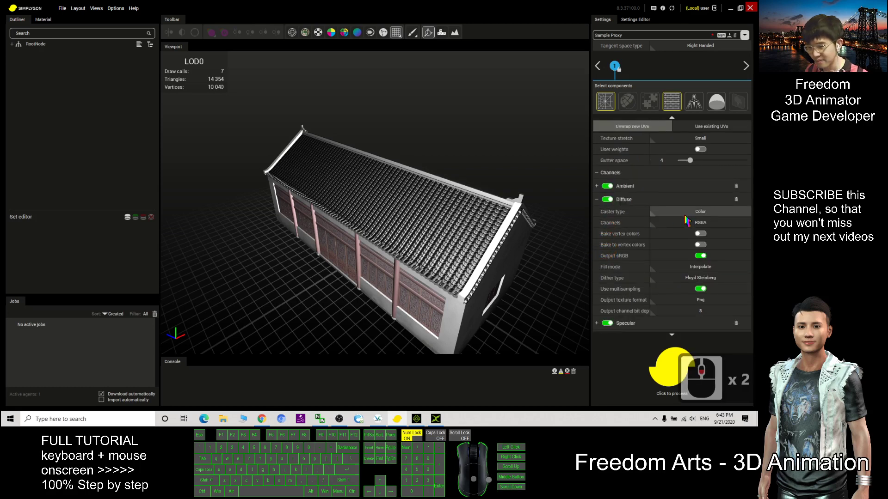
pyautogui.click(676, 226)
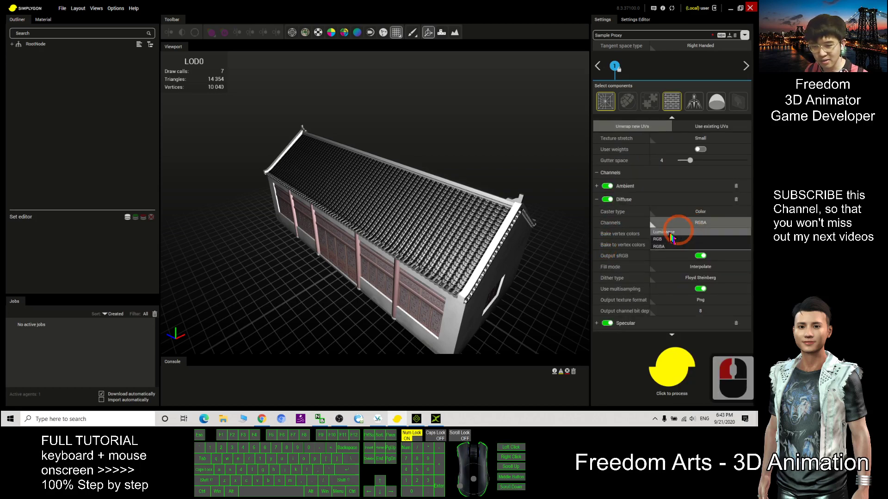
pyautogui.click(671, 239)
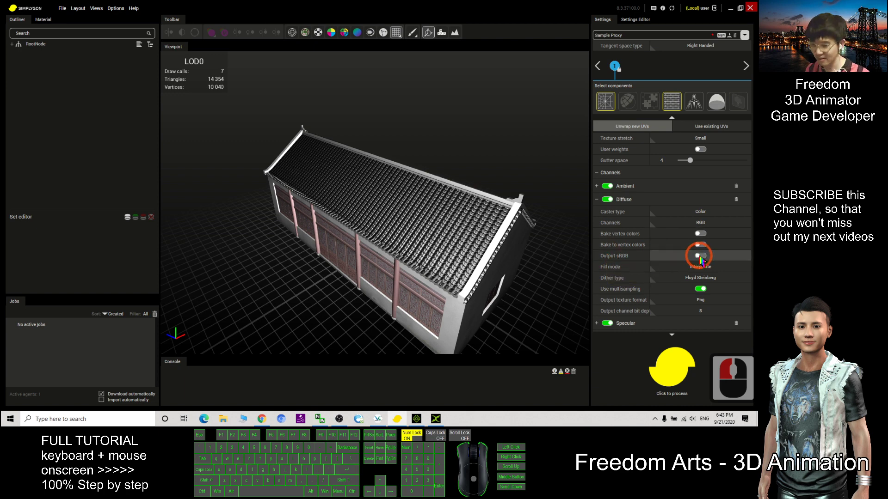
# Step: Start processing the LOD 1 reduction and baking job
pyautogui.click(669, 373)
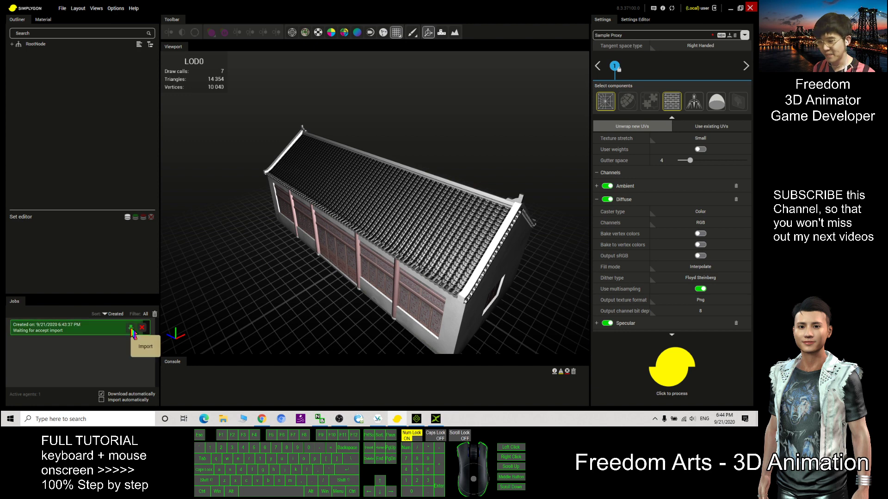
# Step: Import the job result, compare the 5,000-triangle LOD1 with LOD0 side by side, then restore the window
pyautogui.click(131, 328)
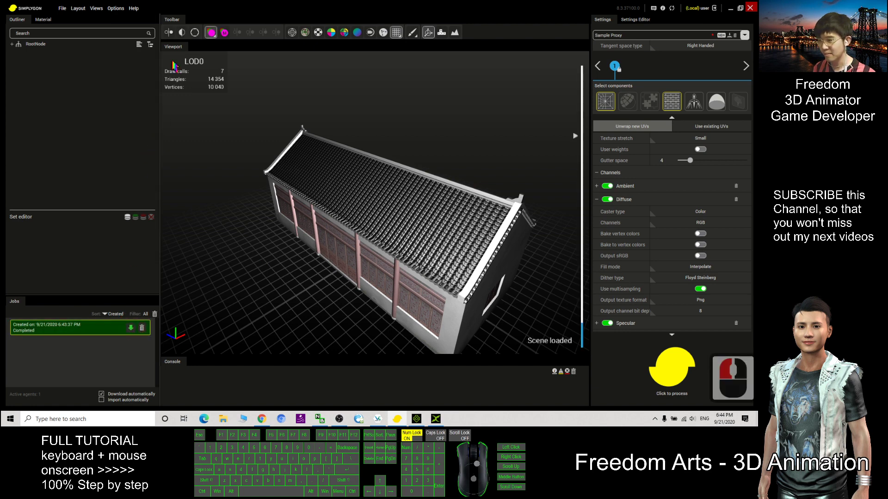
pyautogui.click(169, 33)
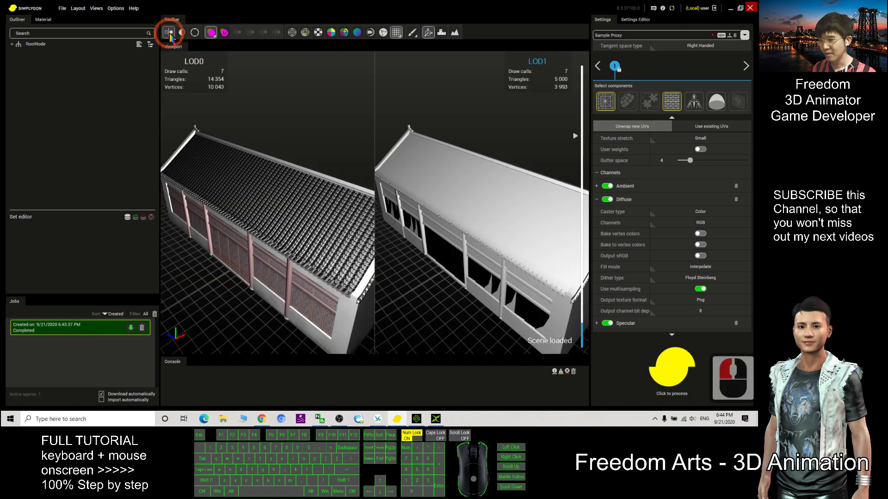
pyautogui.moveTo(424, 243); pyautogui.dragTo(487, 242)
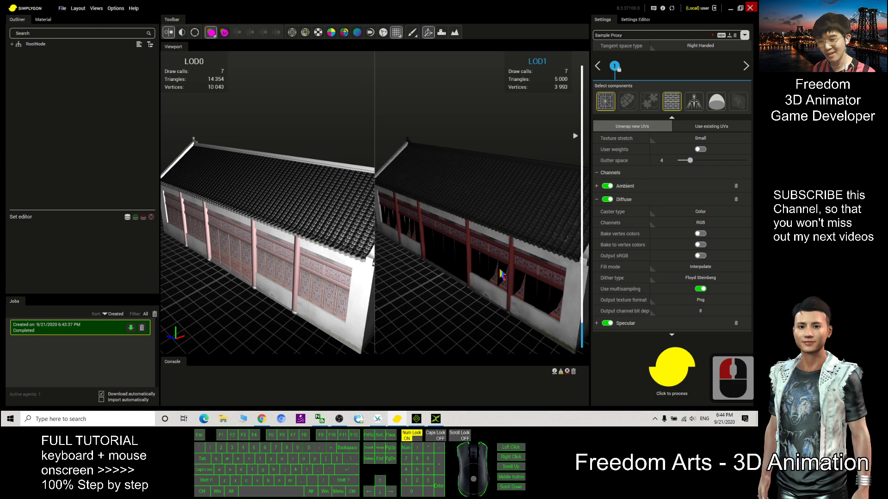
pyautogui.moveTo(449, 280); pyautogui.dragTo(475, 273)
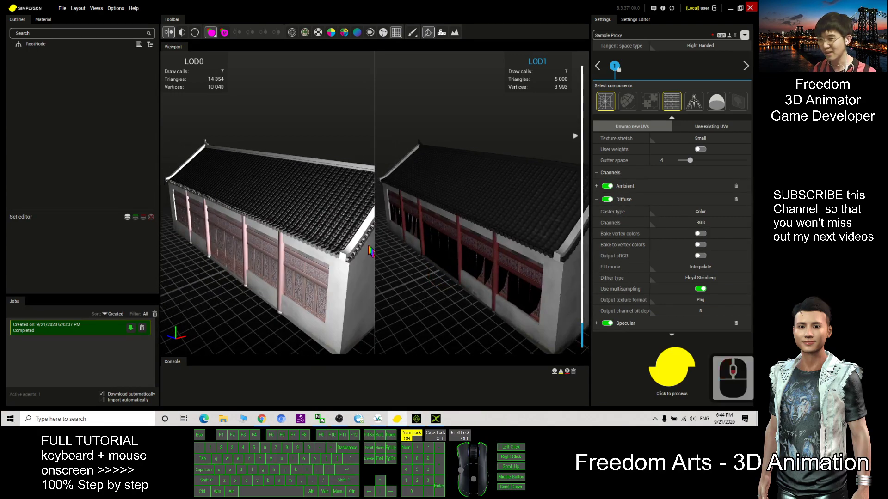
pyautogui.scroll(-2, 331, 211)
pyautogui.moveTo(275, 8); pyautogui.dragTo(407, 49)
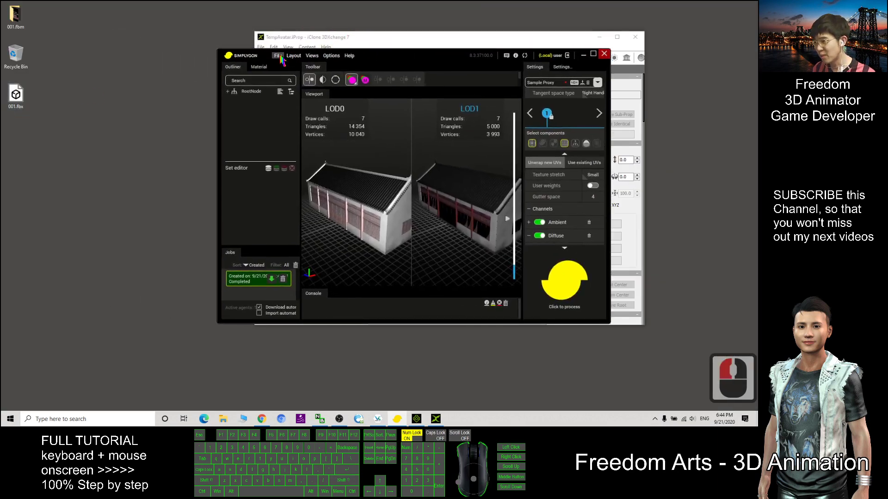
# Step: Export the scene as FBX named 002 to the Desktop, producing 002_LOD0 and 002_LOD1
pyautogui.click(278, 56)
pyautogui.click(285, 78)
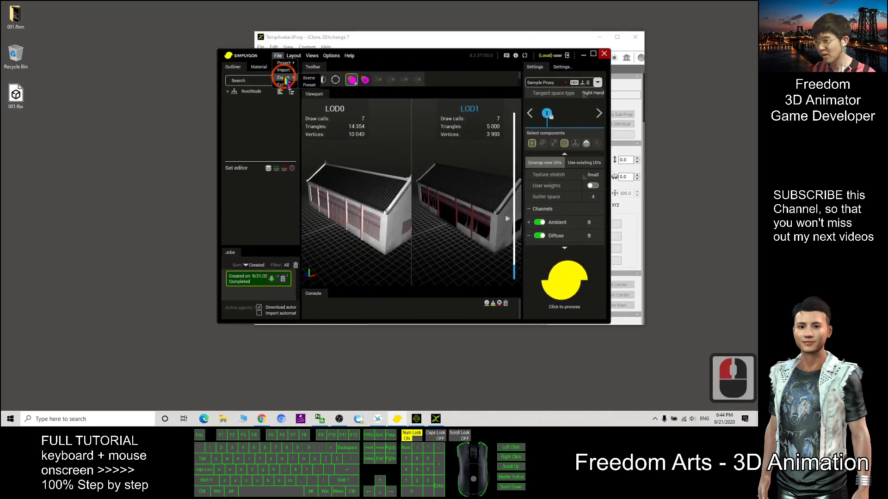
pyautogui.click(308, 80)
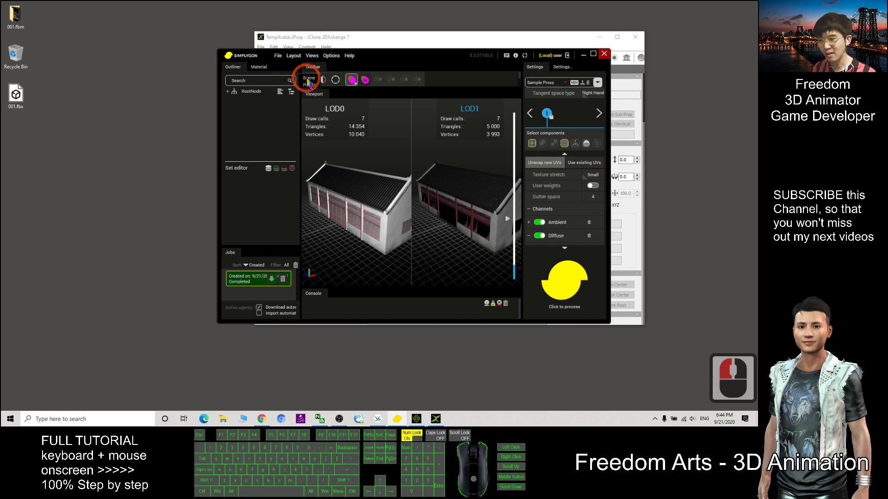
pyautogui.click(301, 239)
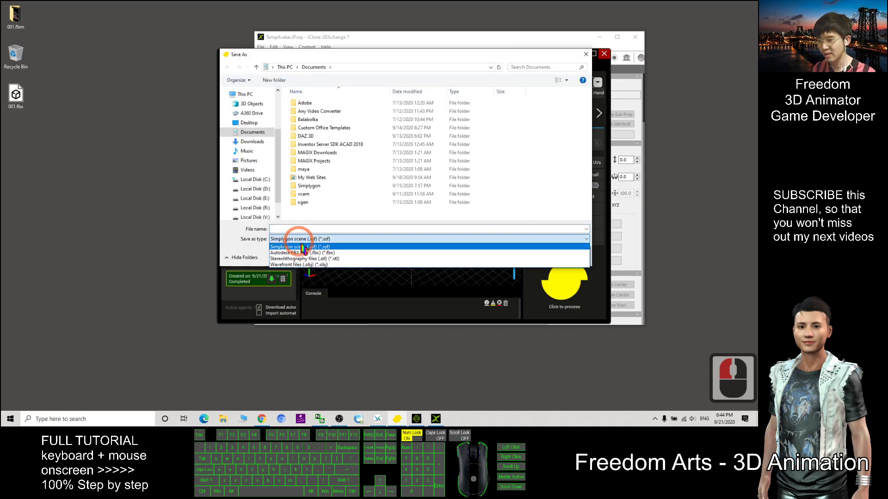
pyautogui.click(305, 253)
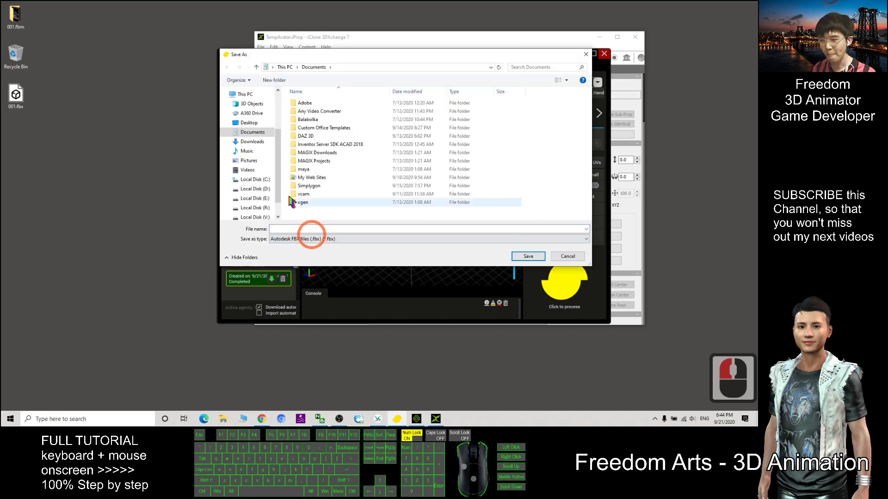
pyautogui.click(250, 123)
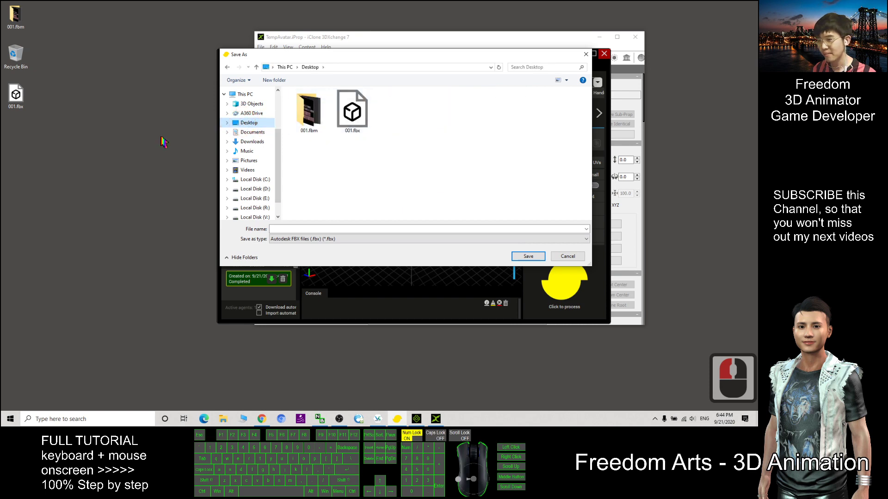
pyautogui.click(283, 230)
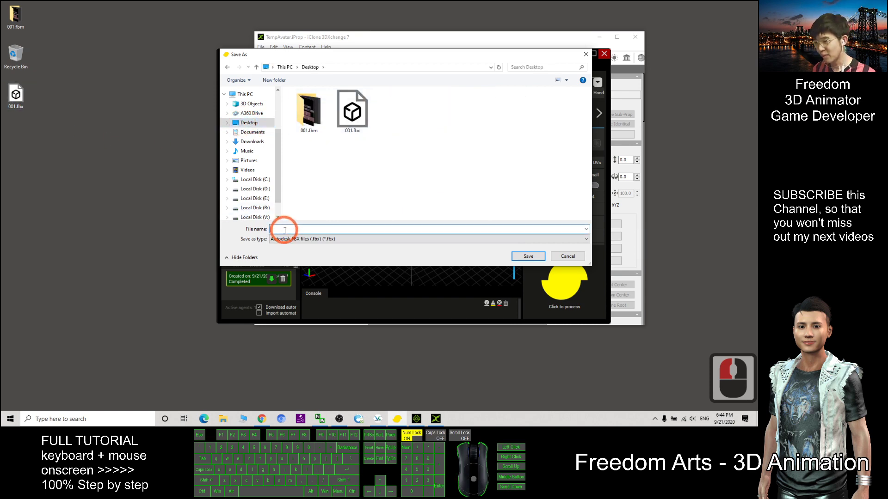
pyautogui.write('002')
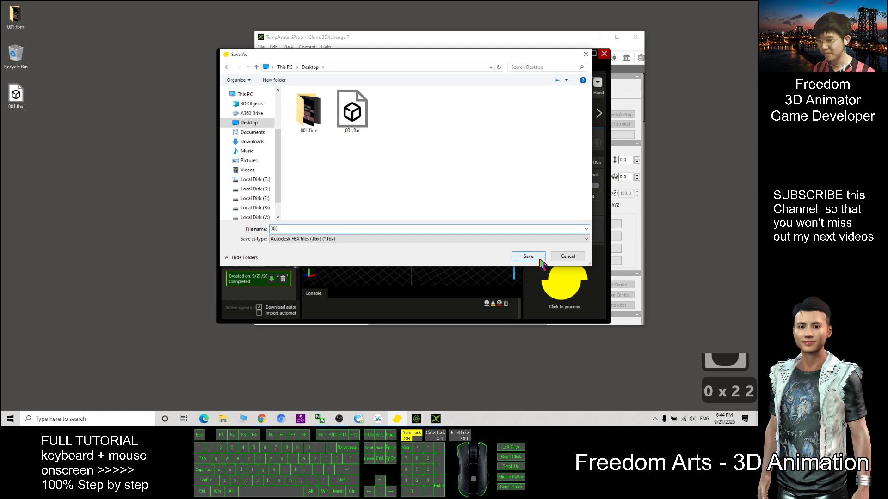
pyautogui.click(536, 257)
pyautogui.click(467, 290)
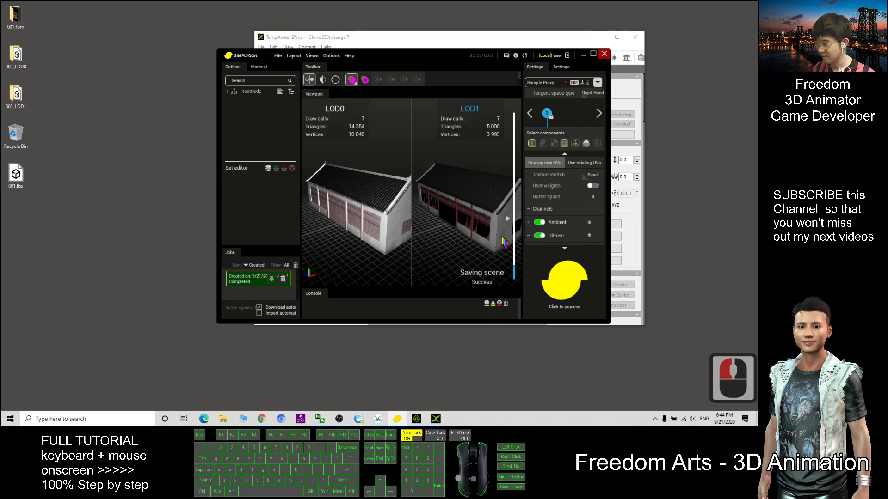
# Step: Open the newly exported 002_LOD1 folder on the desktop
pyautogui.click(8, 103)
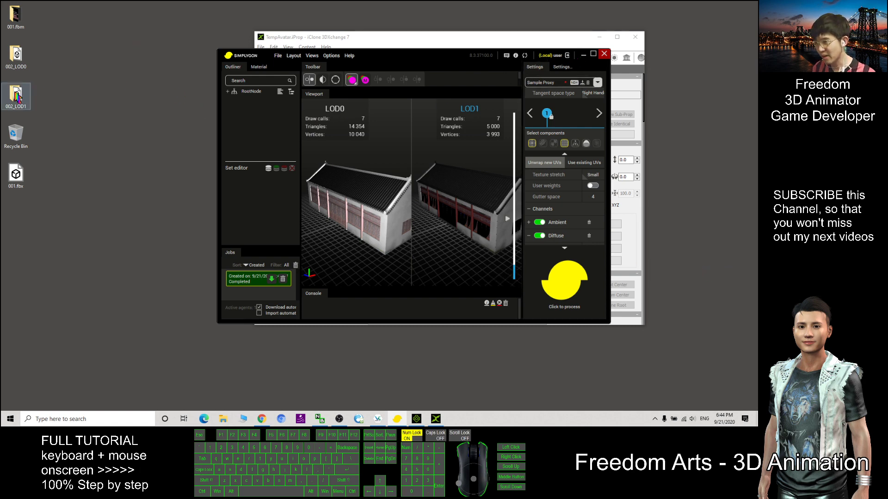
pyautogui.moveTo(24, 111)
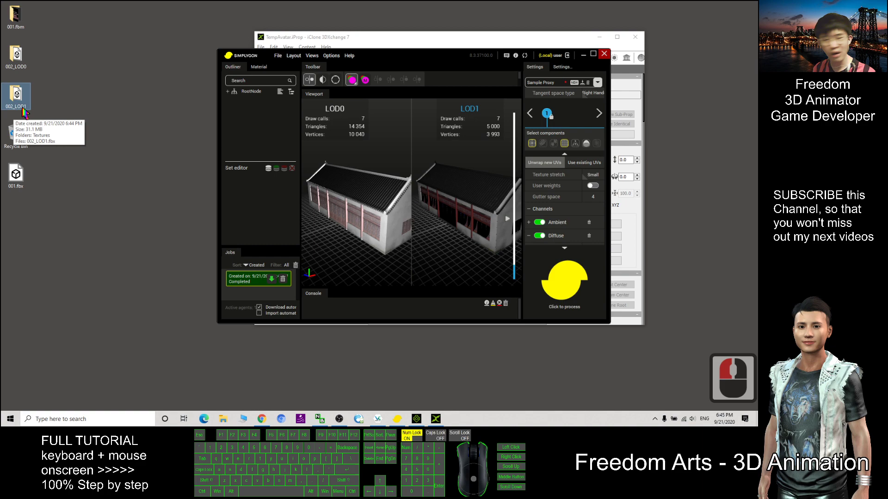
pyautogui.doubleClick(17, 96)
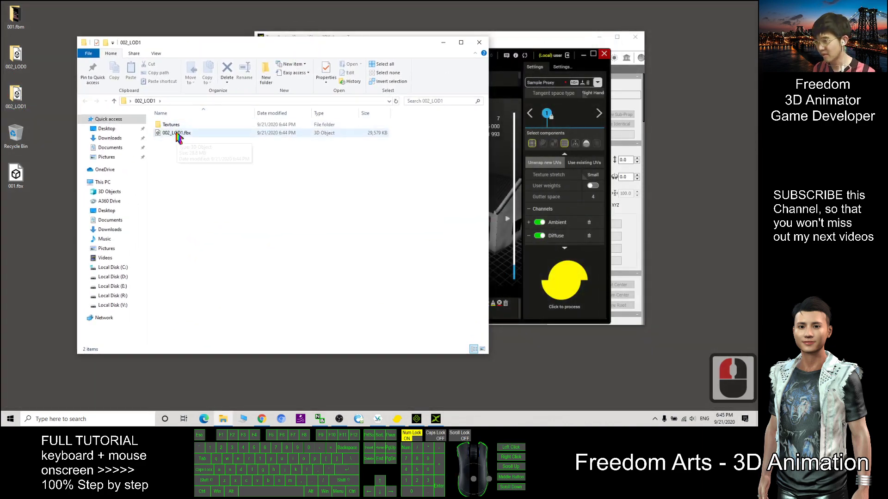
# Step: Delete the old high-poly house from the iClone scene
pyautogui.click(416, 418)
pyautogui.moveTo(423, 4); pyautogui.dragTo(590, 64)
pyautogui.click(561, 245)
pyautogui.click(562, 242)
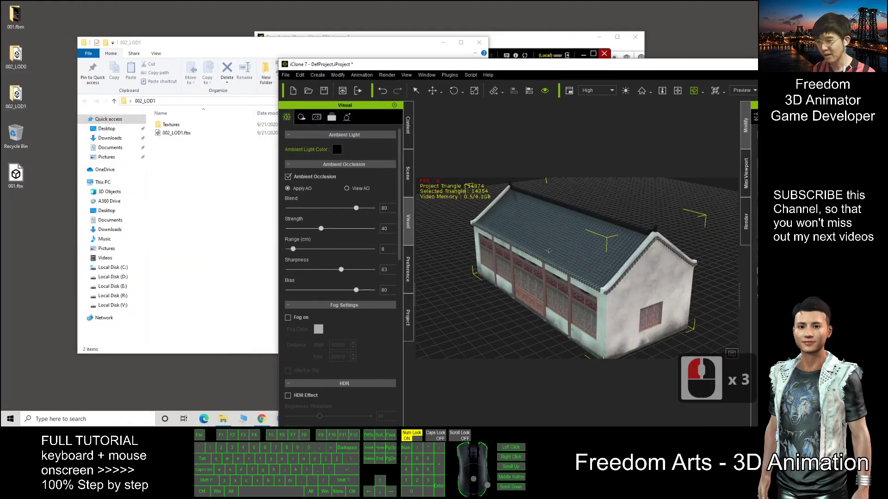
pyautogui.press('Delete')
# Step: Drag 002_LOD1.fbx from the folder into the iClone viewport
pyautogui.moveTo(247, 39); pyautogui.dragTo(245, 40)
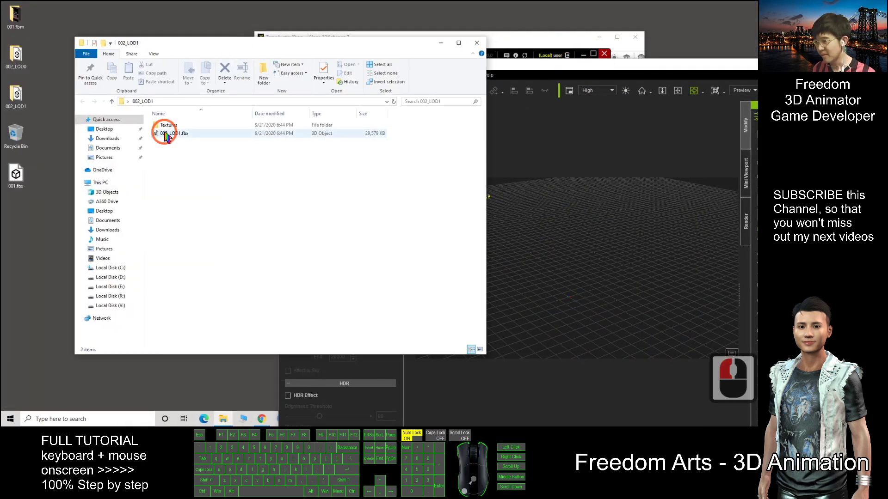
pyautogui.click(169, 133)
pyautogui.moveTo(169, 135); pyautogui.dragTo(584, 286)
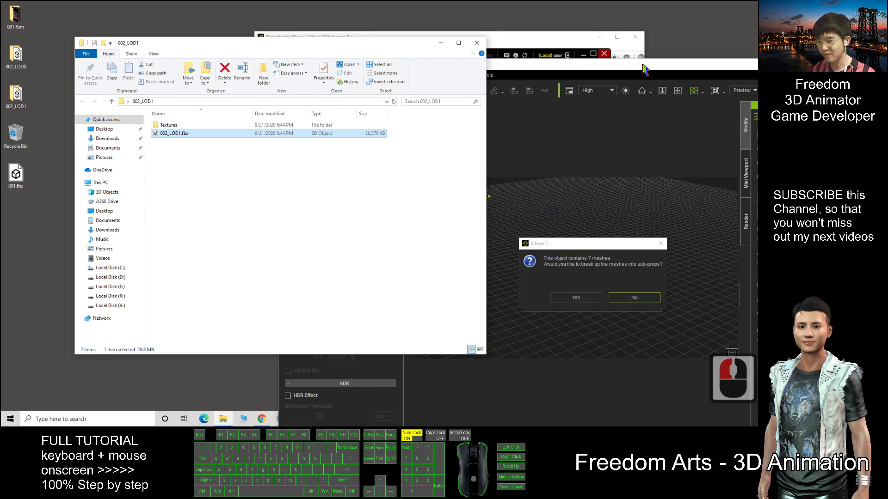
# Step: Keep the imported building as one prop instead of sub-props, and frame it in view
pyautogui.click(641, 298)
pyautogui.doubleClick(581, 66)
pyautogui.scroll(13, 376, 222)
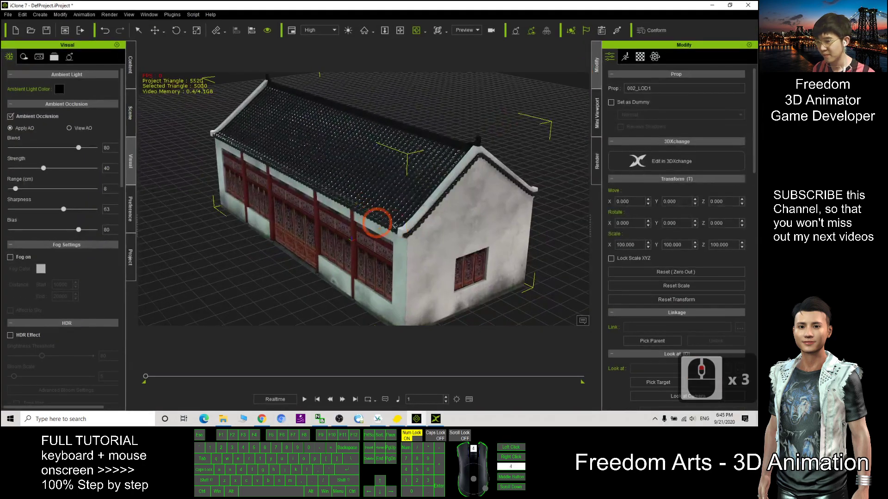
pyautogui.press('x')
pyautogui.moveTo(413, 239); pyautogui.dragTo(476, 192)
pyautogui.press('c')
# Step: Check the building's Base Color and Bump textures in Modify > Material while orbiting around it
pyautogui.click(642, 58)
pyautogui.click(654, 187)
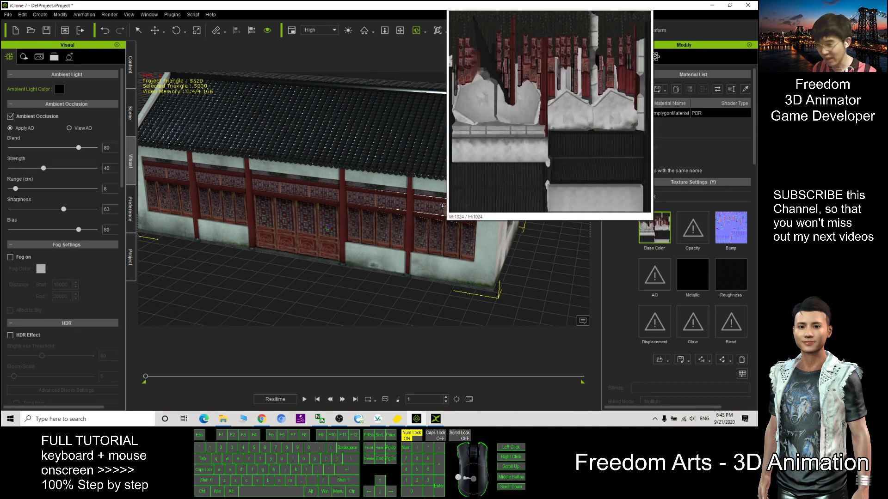
pyautogui.press('c')
pyautogui.moveTo(398, 199); pyautogui.dragTo(339, 181)
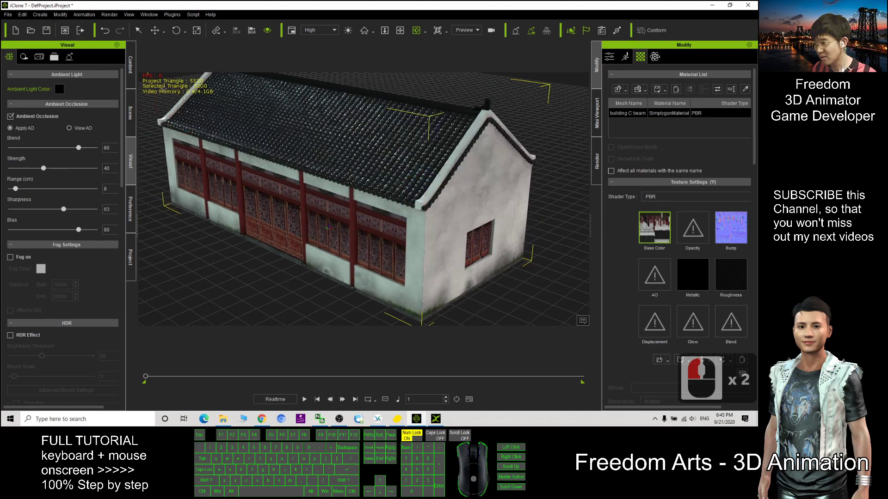
pyautogui.moveTo(234, 116); pyautogui.dragTo(196, 96, button='right')
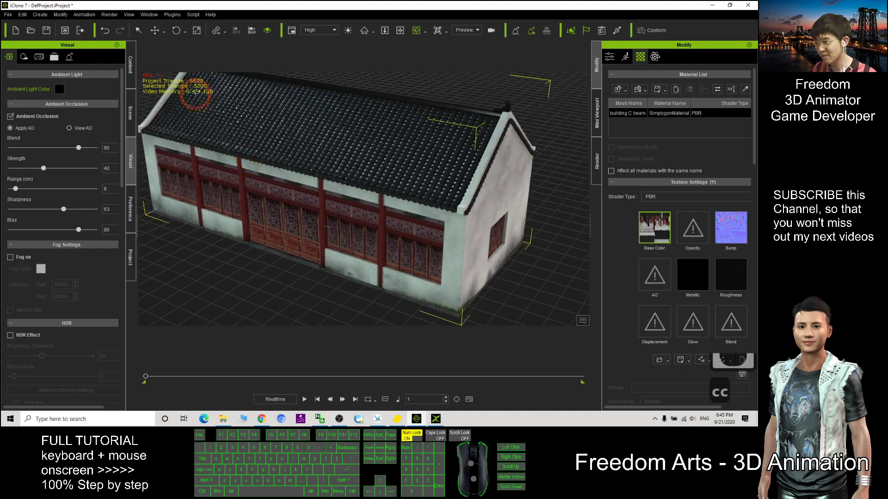
pyautogui.press('c')
pyautogui.moveTo(314, 159); pyautogui.dragTo(611, 6)
# Step: Load 001.fbx into 3DXchange and accept the FBX import options
pyautogui.click(712, 5)
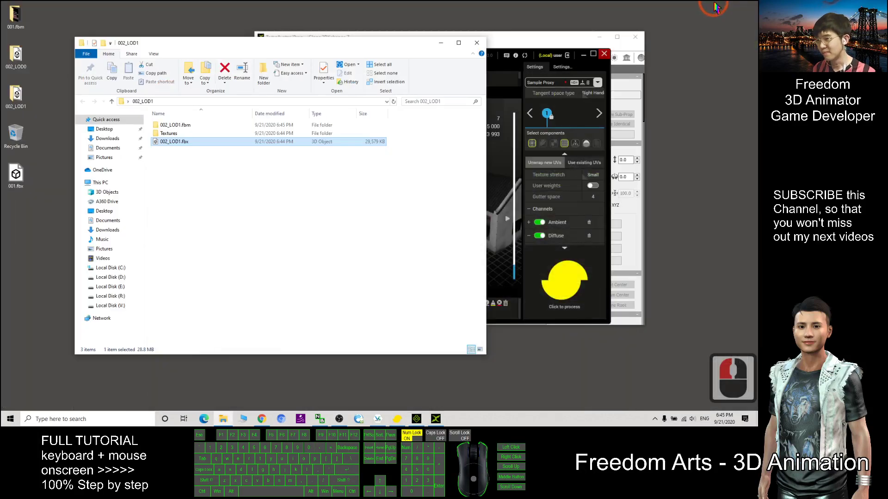
pyautogui.click(436, 418)
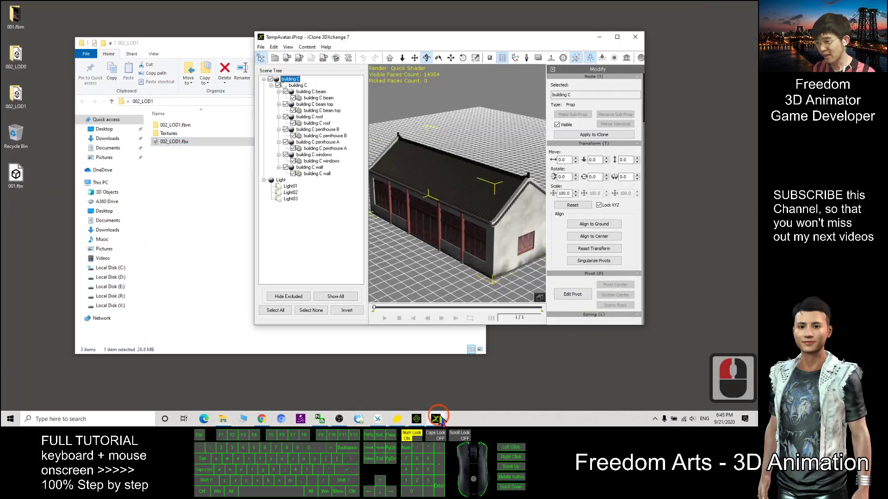
pyautogui.click(284, 77)
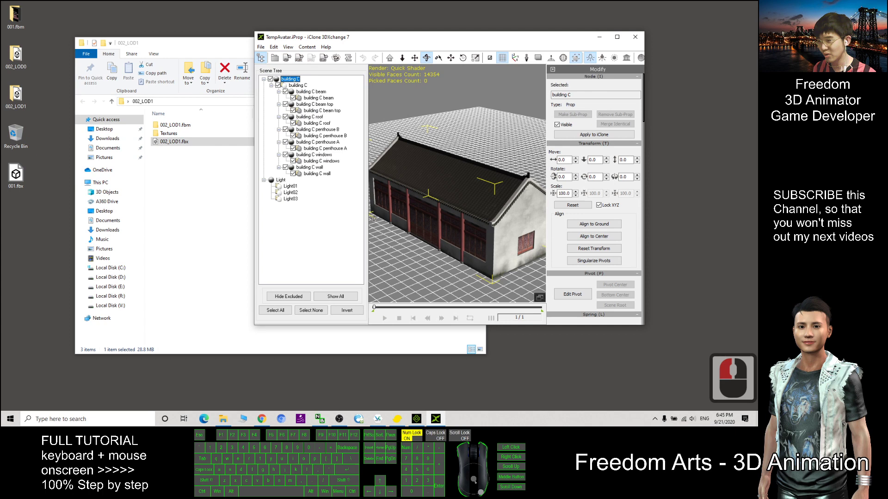
pyautogui.moveTo(15, 174); pyautogui.dragTo(422, 179)
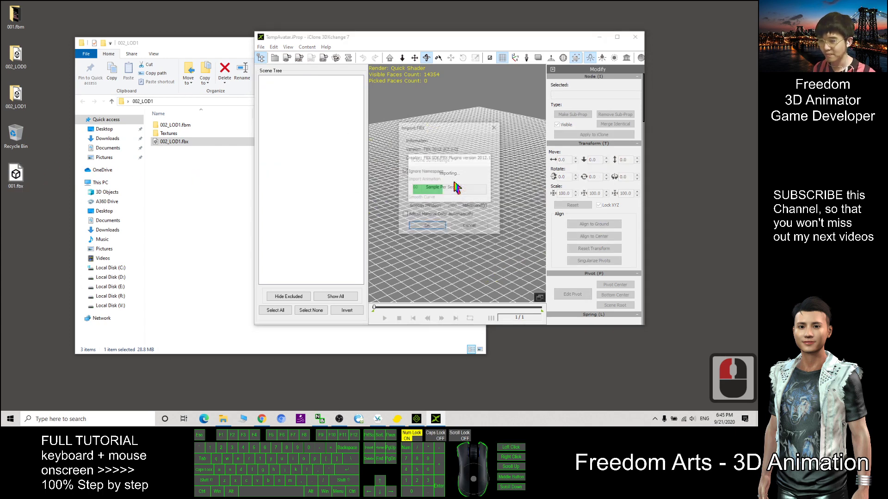
pyautogui.click(433, 225)
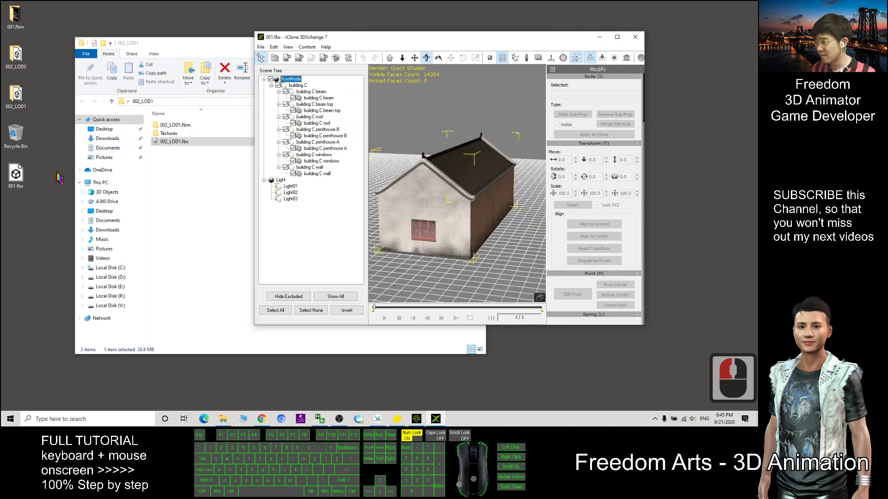
# Step: Maximize 3DXchange and orbit around the imported building
pyautogui.click(515, 182)
pyautogui.click(471, 197)
pyautogui.press('c')
pyautogui.click(442, 211)
pyautogui.click(470, 168)
pyautogui.doubleClick(576, 38)
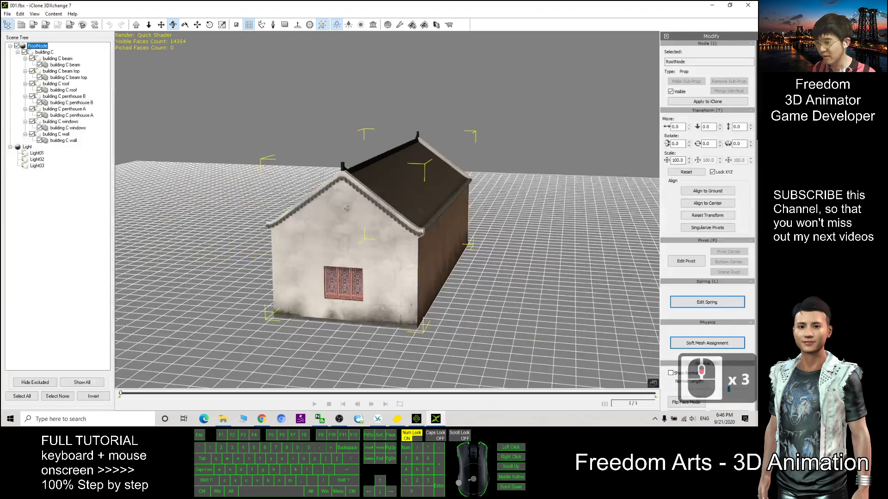
pyautogui.press('c')
pyautogui.moveTo(384, 236); pyautogui.dragTo(496, 246)
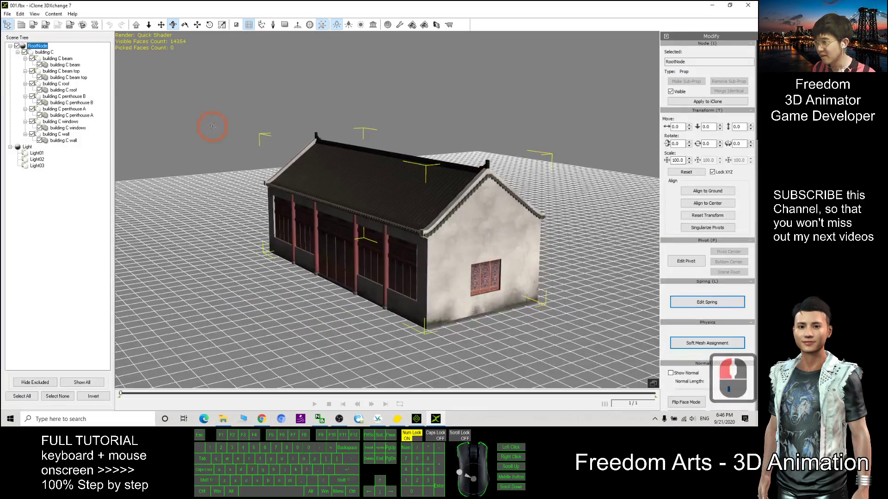
pyautogui.press('c')
pyautogui.moveTo(214, 130); pyautogui.dragTo(260, 202)
pyautogui.moveTo(274, 5); pyautogui.dragTo(300, 43)
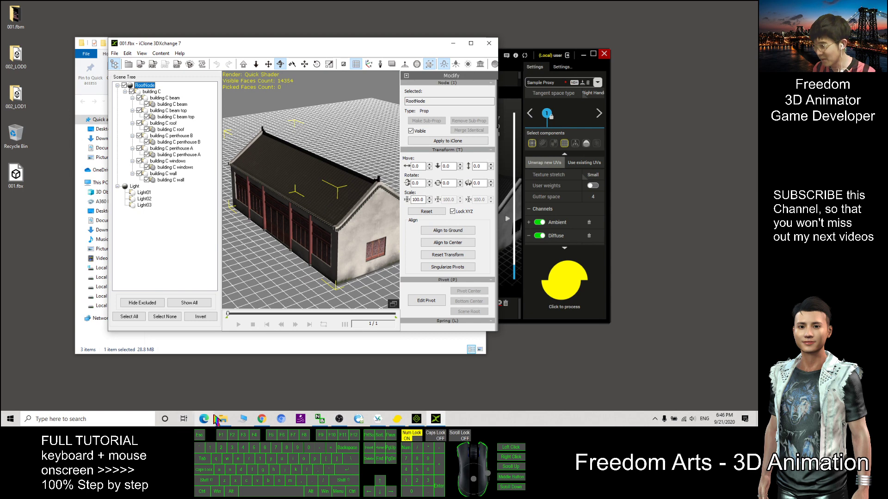
# Step: Load 002_LOD1.fbx into 3DXchange with the default FBX import settings
pyautogui.click(18, 181)
pyautogui.click(222, 419)
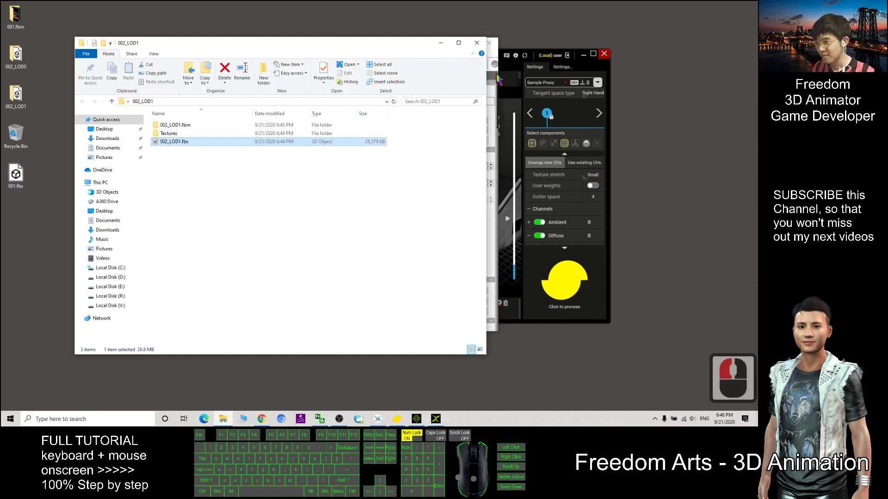
pyautogui.click(495, 73)
pyautogui.moveTo(391, 46); pyautogui.dragTo(543, 53)
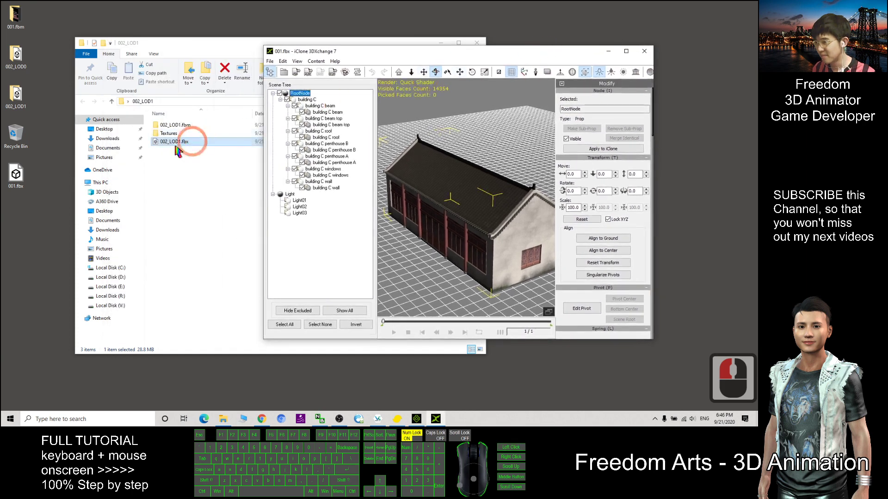
pyautogui.moveTo(171, 147); pyautogui.dragTo(472, 190)
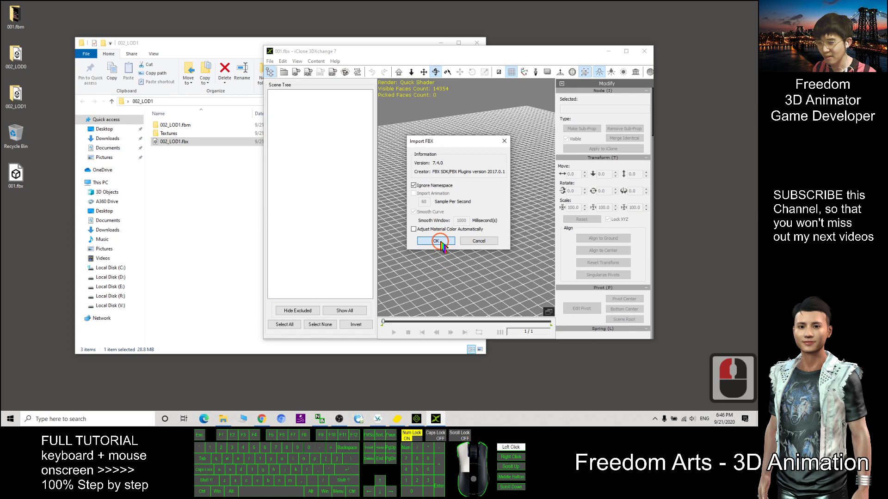
pyautogui.click(438, 241)
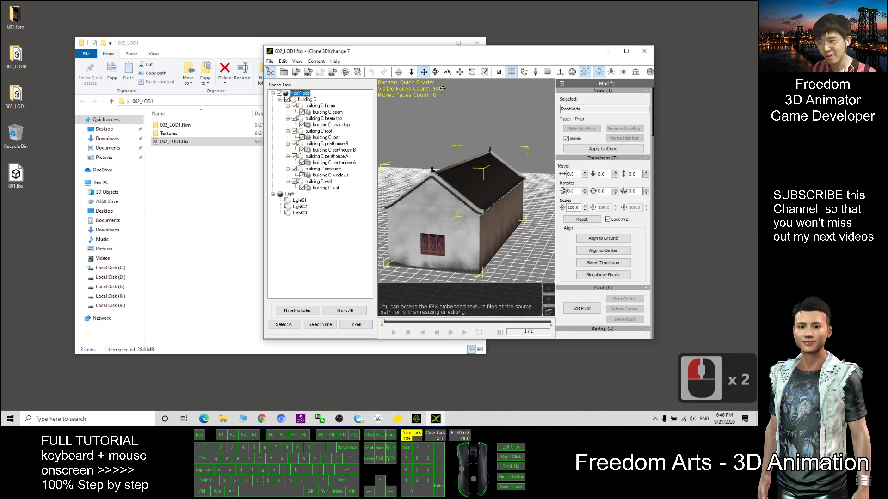
# Step: Inspect the 5,000-face house in a maximized, orbited view, then minimize 3DXchange
pyautogui.click(628, 51)
pyautogui.press('c')
pyautogui.moveTo(398, 242); pyautogui.dragTo(567, 240)
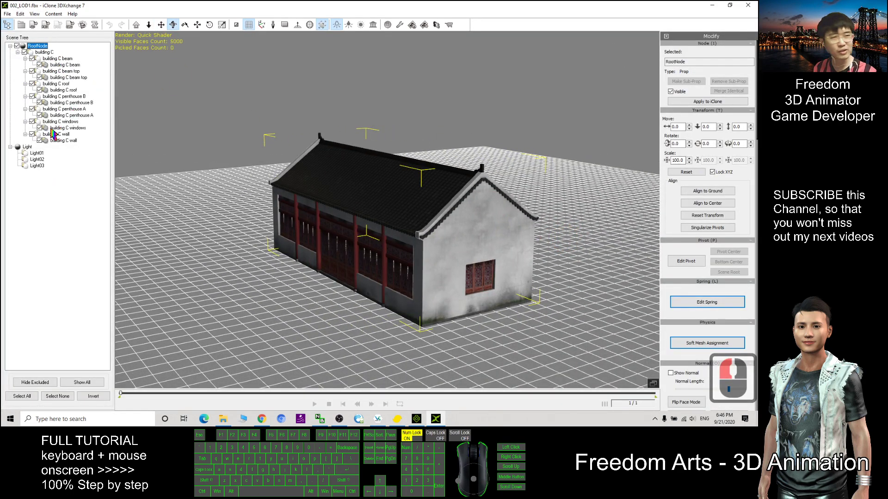
pyautogui.click(750, 5)
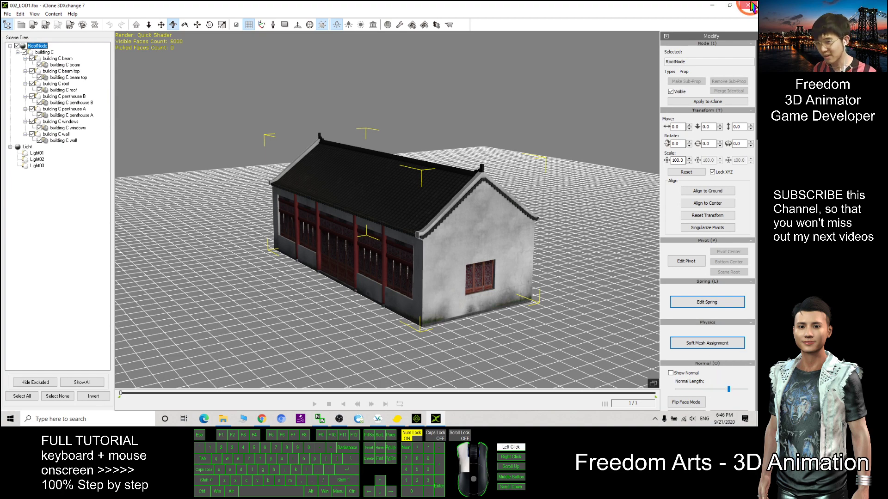
# Step: Drop an item into Simplygon and discard the current project without saving
pyautogui.click(720, 8)
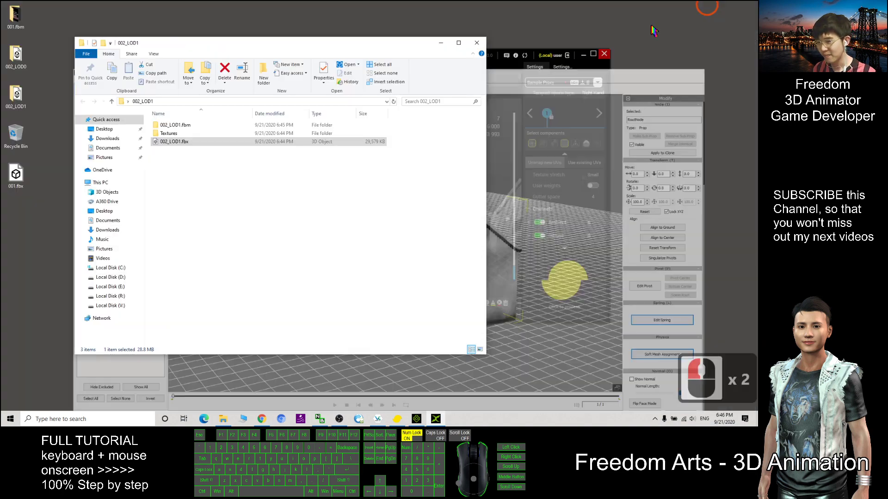
pyautogui.click(491, 65)
pyautogui.click(169, 142)
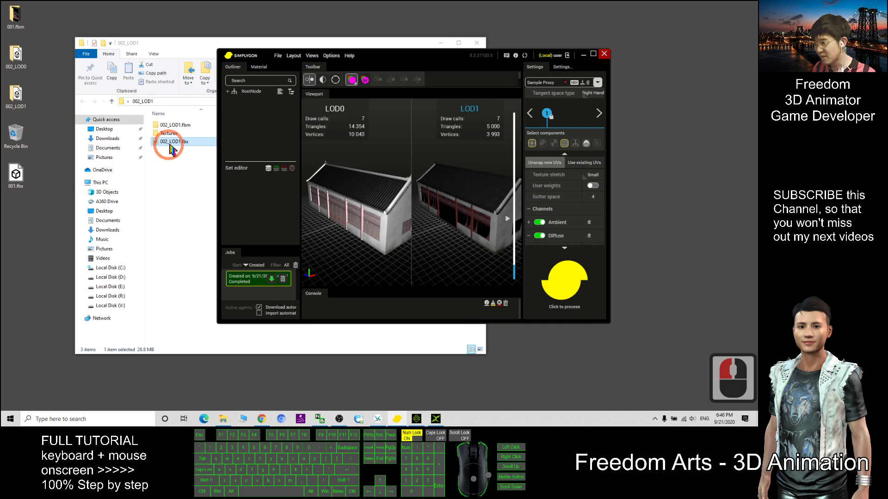
pyautogui.click(179, 169)
pyautogui.click(166, 141)
pyautogui.click(493, 67)
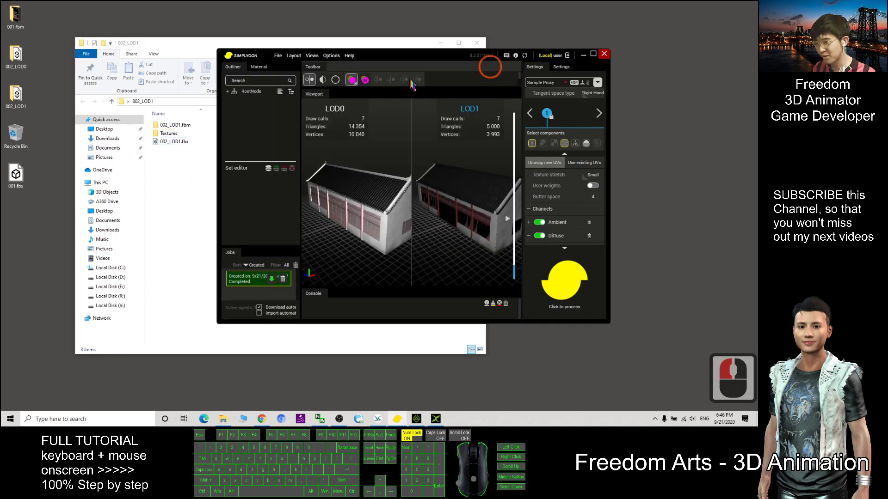
pyautogui.moveTo(171, 135); pyautogui.dragTo(397, 181)
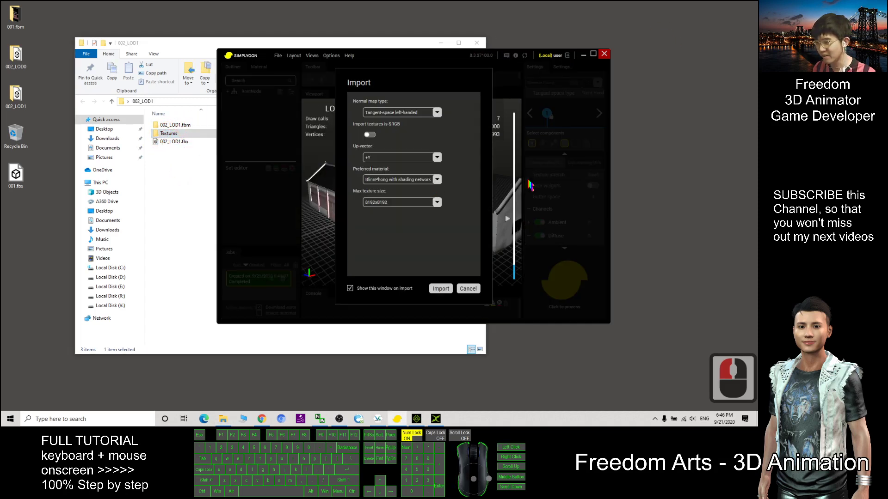
pyautogui.click(441, 288)
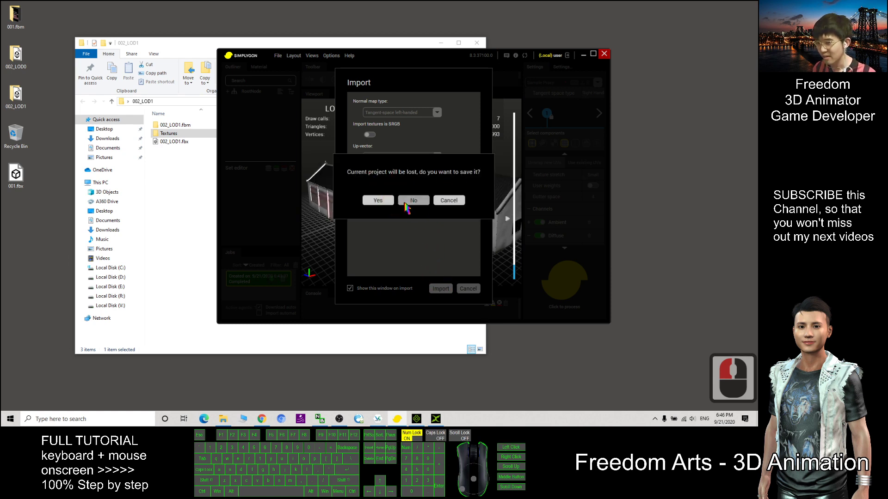
pyautogui.click(409, 203)
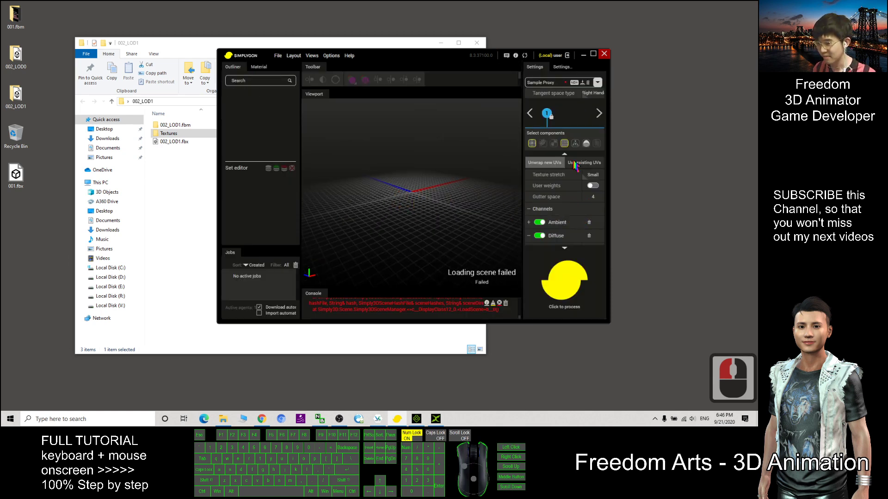
# Step: Import 002_LOD1.fbx into Simplygon with the default settings
pyautogui.click(172, 143)
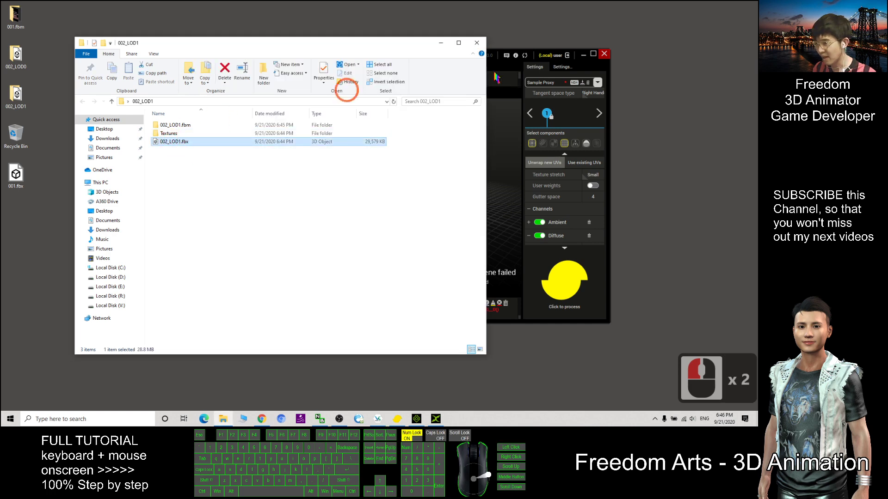
pyautogui.click(540, 63)
pyautogui.moveTo(185, 141); pyautogui.dragTo(386, 200)
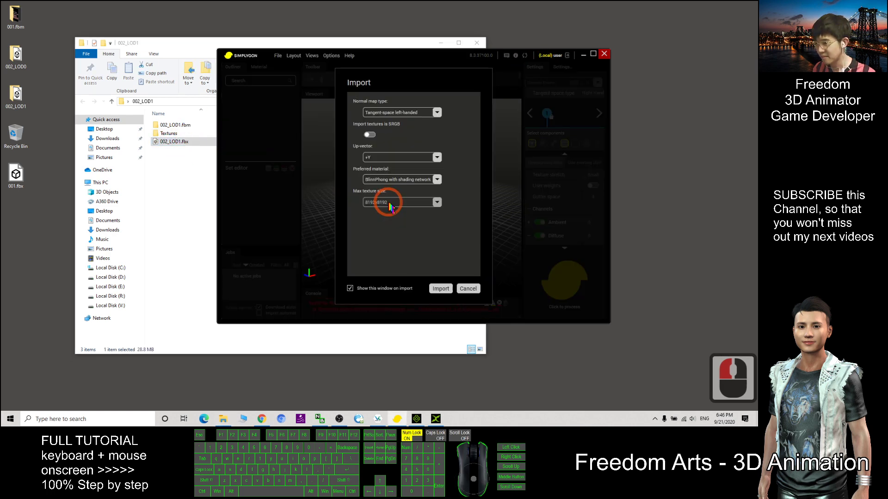
pyautogui.click(442, 293)
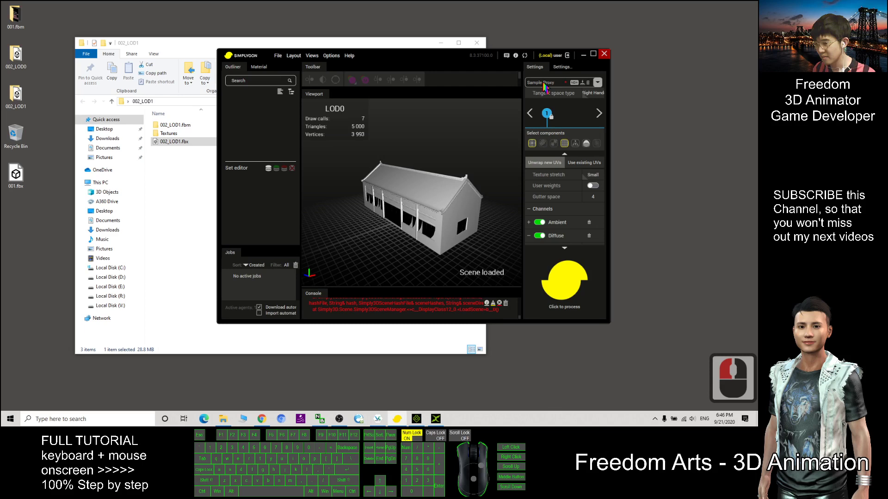
# Step: Add an Aggregation component with Merge Materials off and process the building as LOD 1
pyautogui.click(593, 53)
pyautogui.scroll(4, 465, 199)
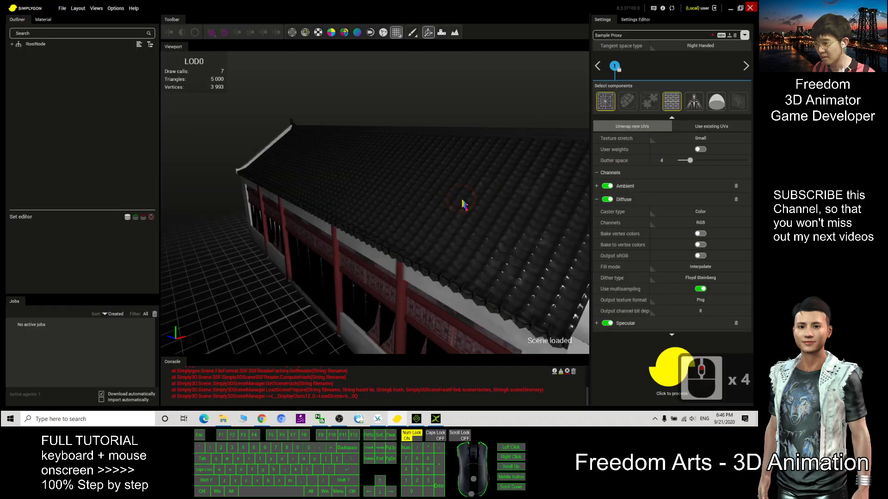
pyautogui.scroll(-2, 464, 204)
pyautogui.click(674, 116)
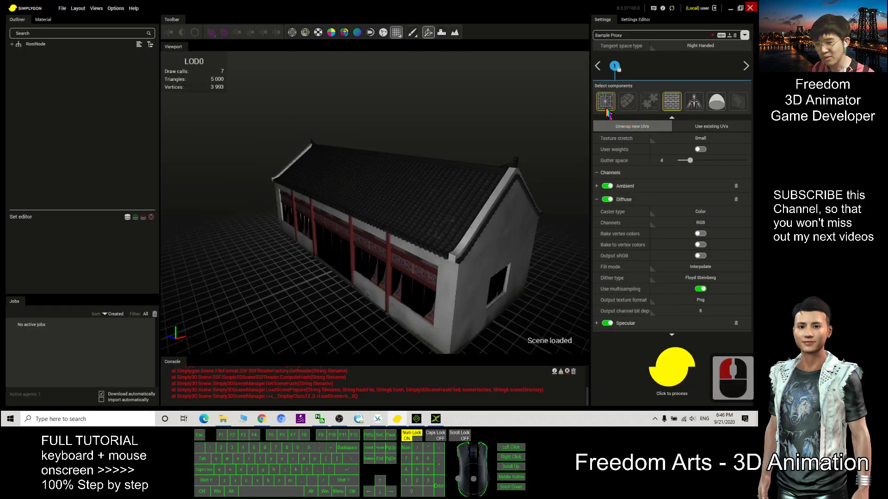
pyautogui.click(658, 104)
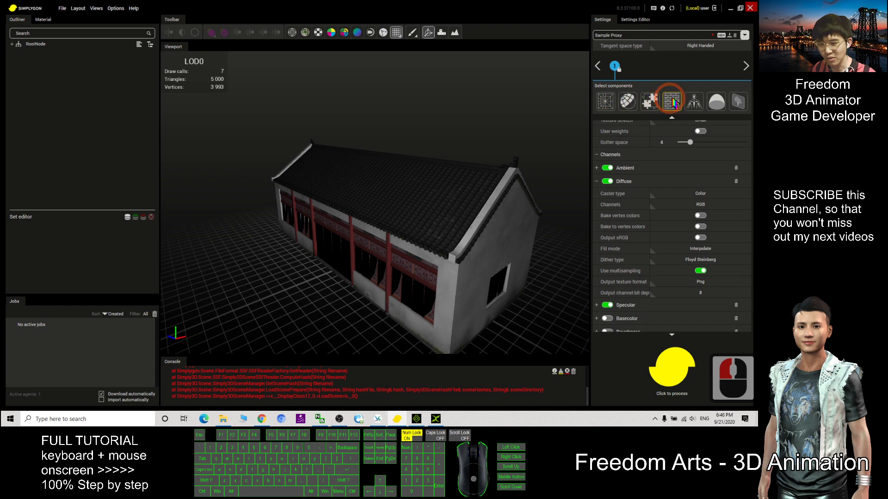
pyautogui.click(674, 103)
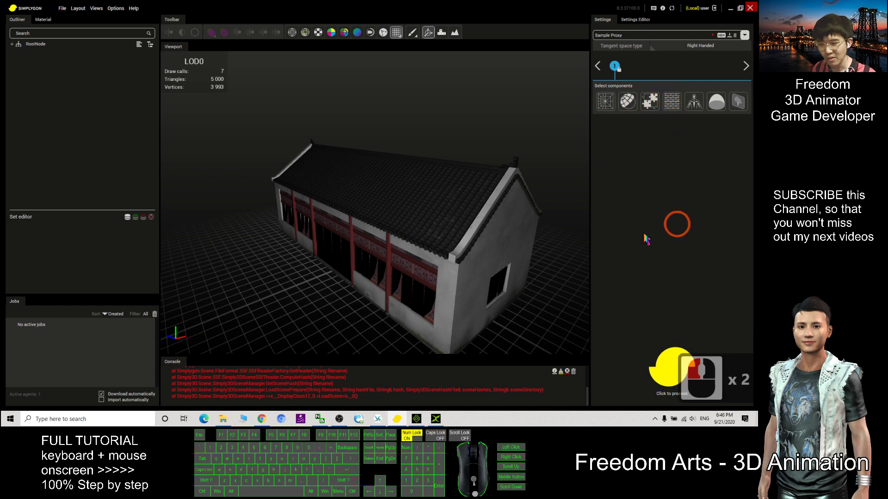
pyautogui.click(648, 106)
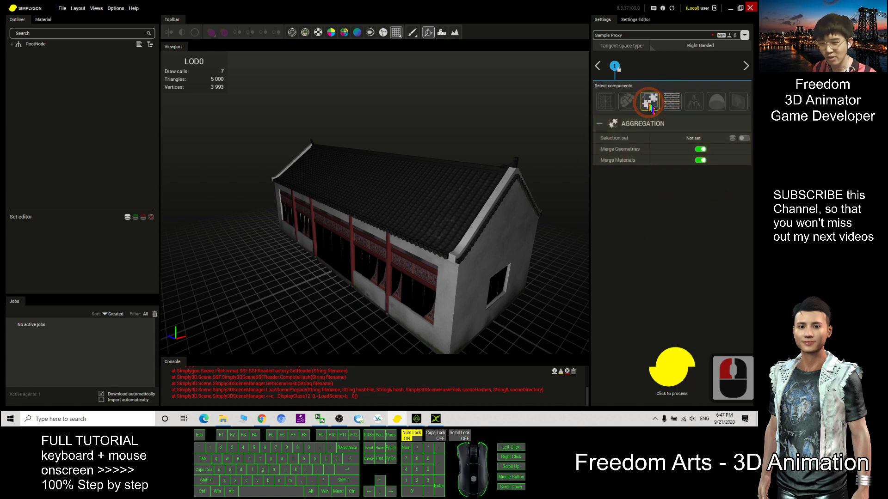
pyautogui.click(699, 161)
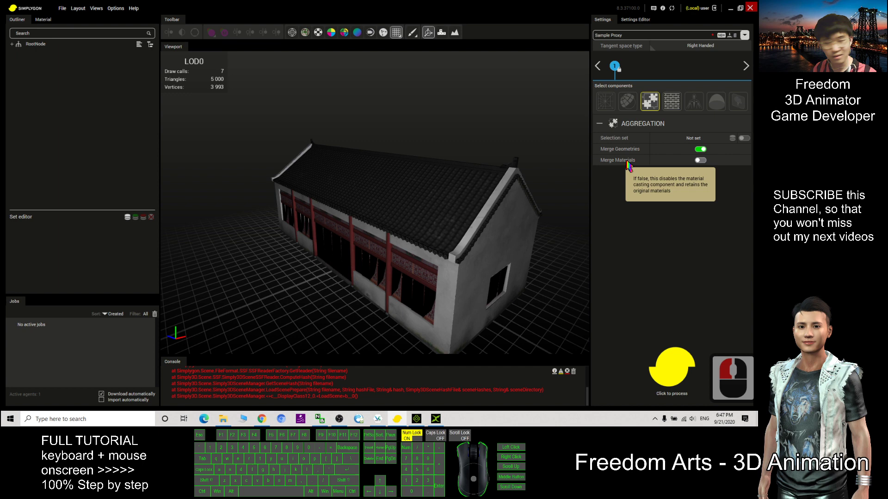
pyautogui.click(672, 368)
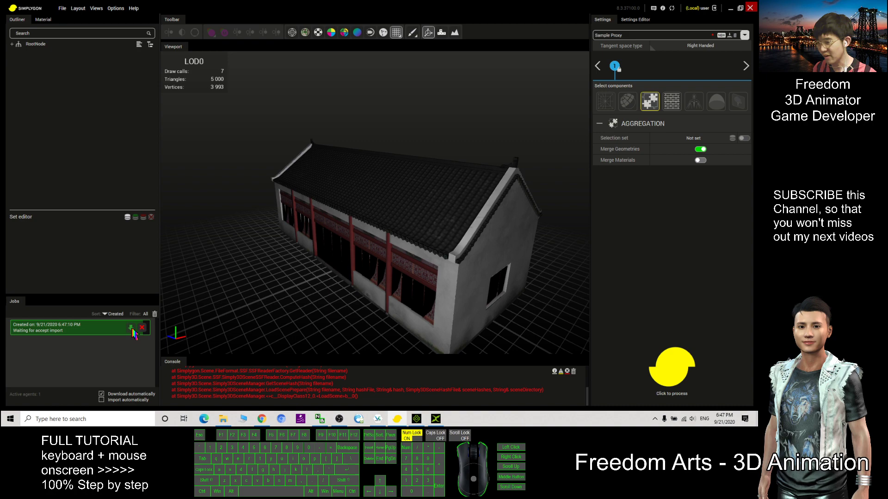
# Step: Import the aggregated LOD1 and view it beside LOD0, draw calls down from 7 to 1
pyautogui.click(131, 328)
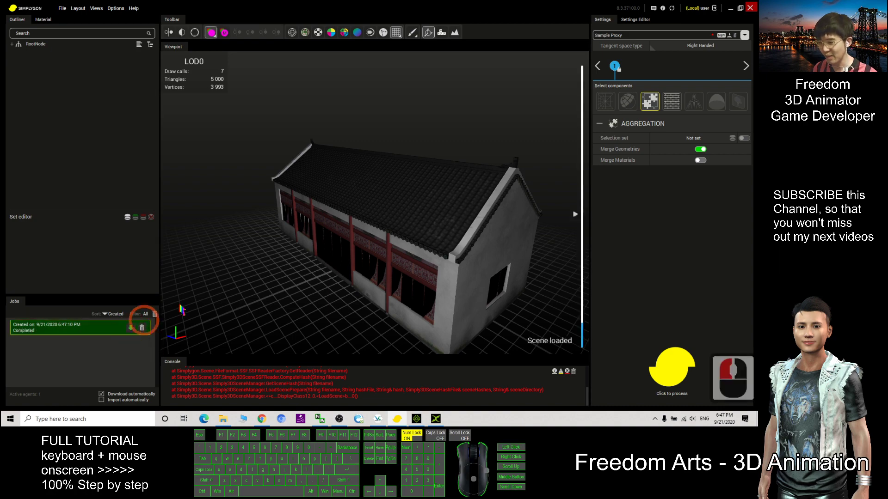
pyautogui.click(170, 34)
pyautogui.moveTo(498, 232)
pyautogui.mouseDown()
pyautogui.moveTo(501, 239)
pyautogui.moveTo(491, 239)
pyautogui.moveTo(498, 233)
pyautogui.mouseUp()
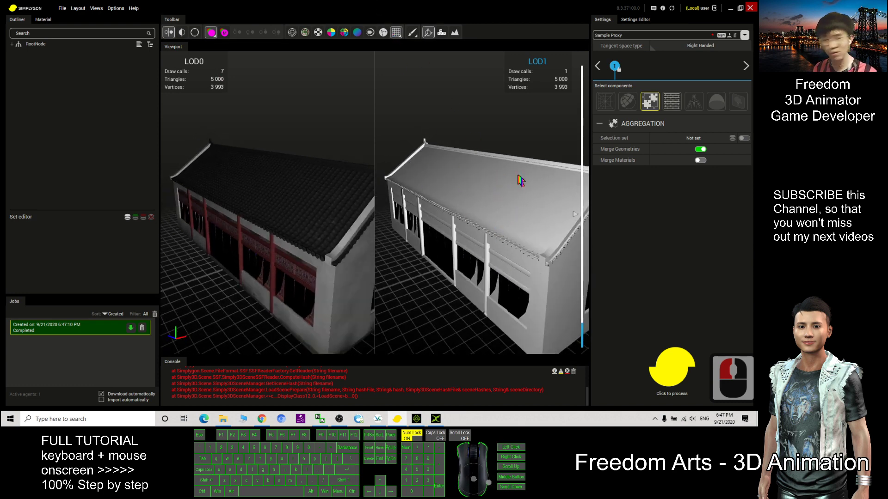
pyautogui.moveTo(307, 6); pyautogui.dragTo(402, 49)
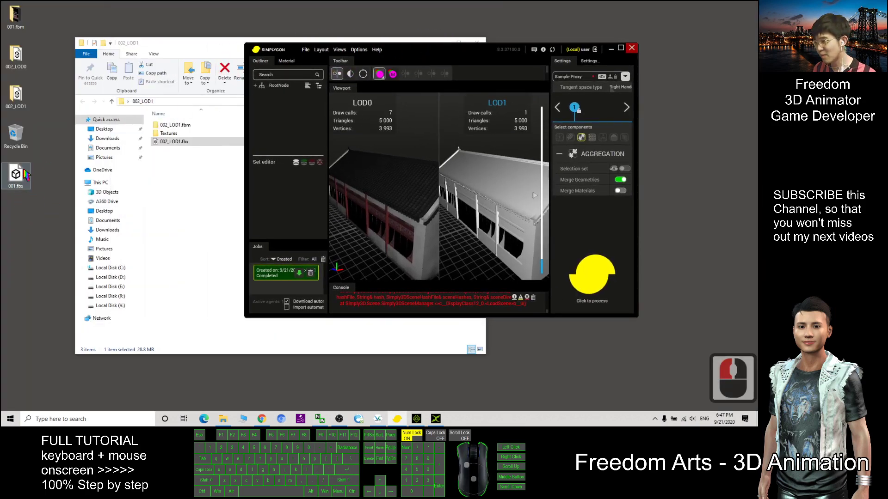
# Step: Export the scene as Autodesk FBX named 003 to the desktop, then select the 003_LOD1 folder
pyautogui.click(305, 49)
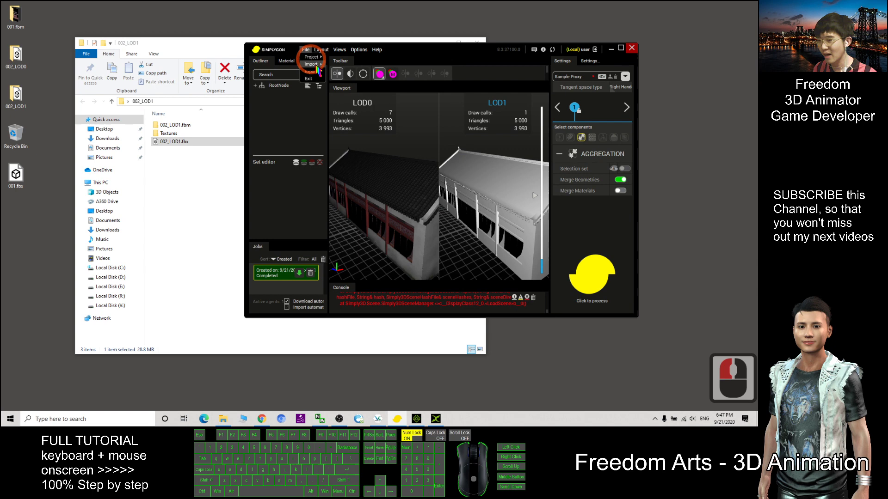
pyautogui.click(311, 72)
pyautogui.click(338, 72)
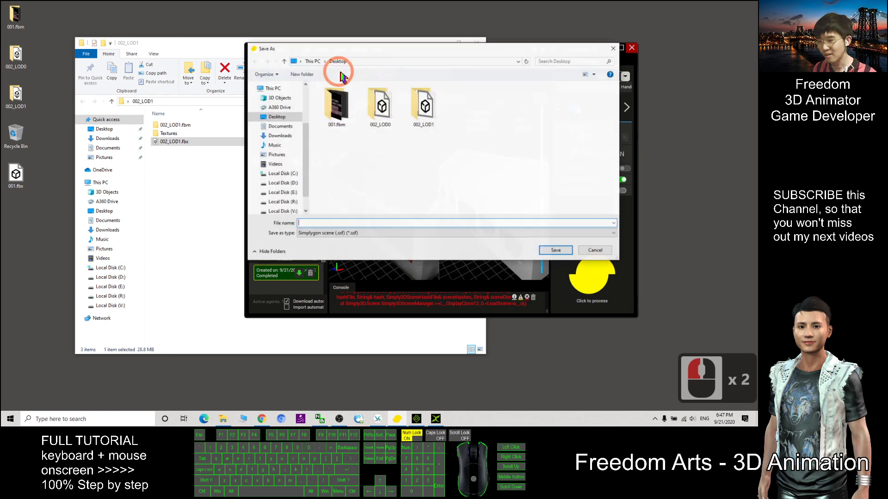
pyautogui.click(335, 234)
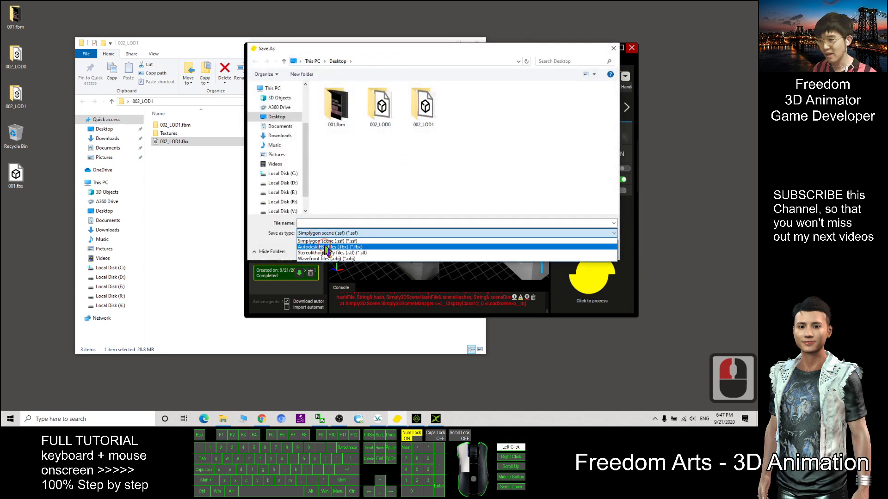
pyautogui.click(323, 246)
pyautogui.click(315, 223)
pyautogui.write('003')
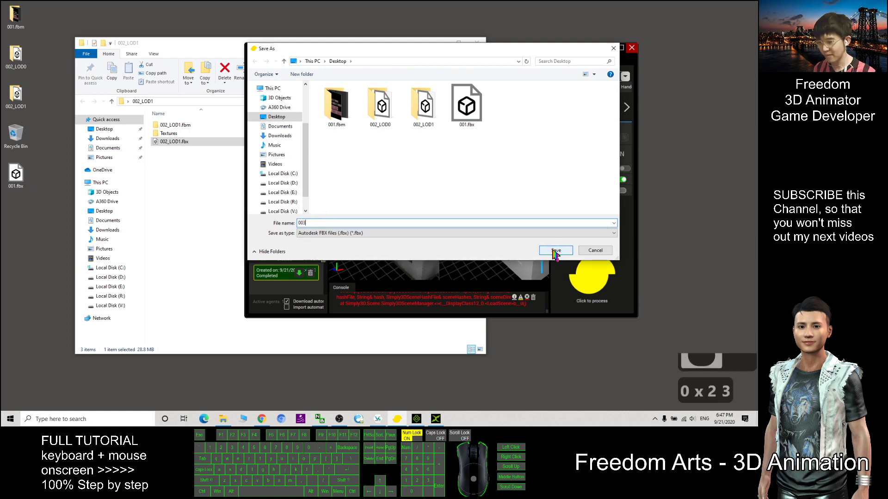
pyautogui.click(556, 252)
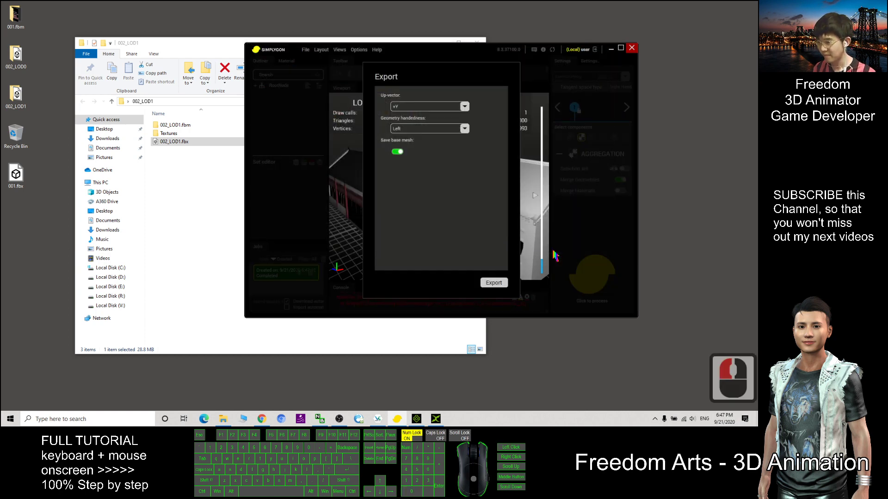
pyautogui.click(498, 284)
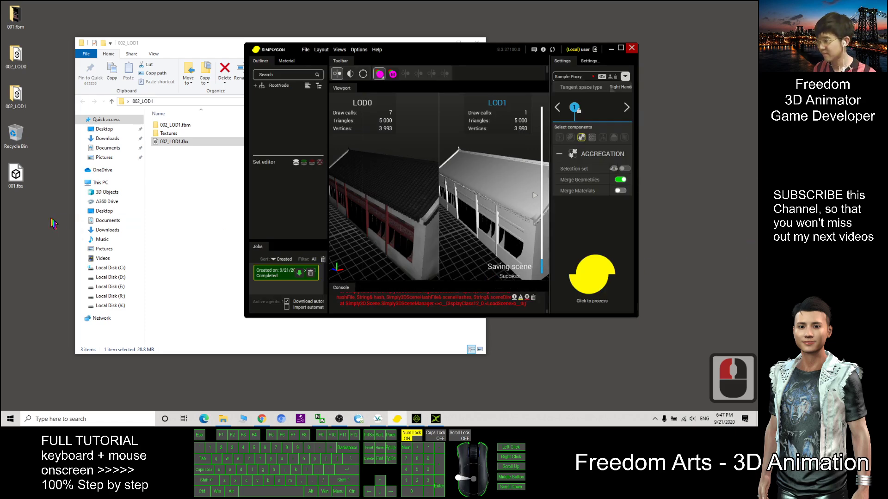
pyautogui.click(14, 257)
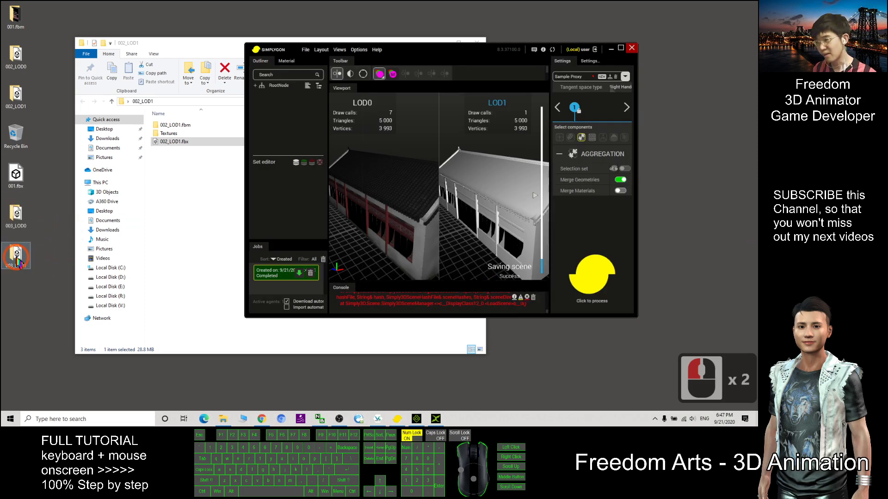
pyautogui.click(10, 263)
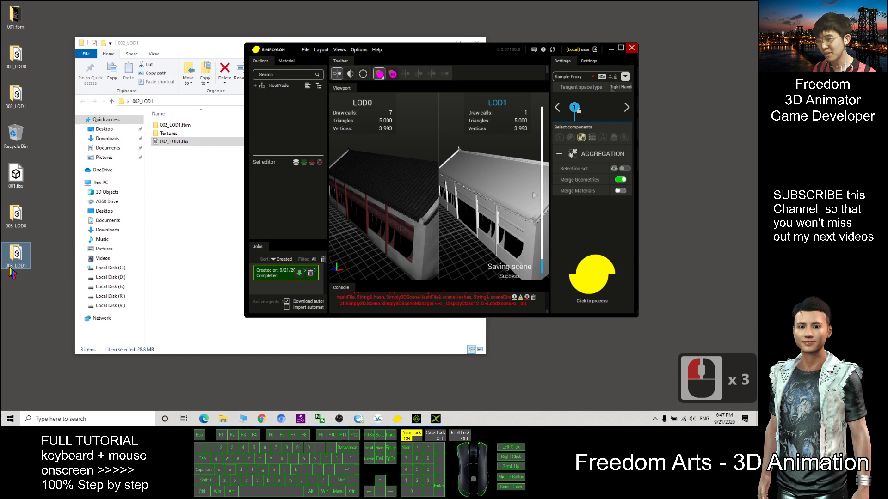
# Step: Open the 003_LOD1 folder and import 003_LOD1.fbx into a resized 3DXchange window
pyautogui.doubleClick(16, 263)
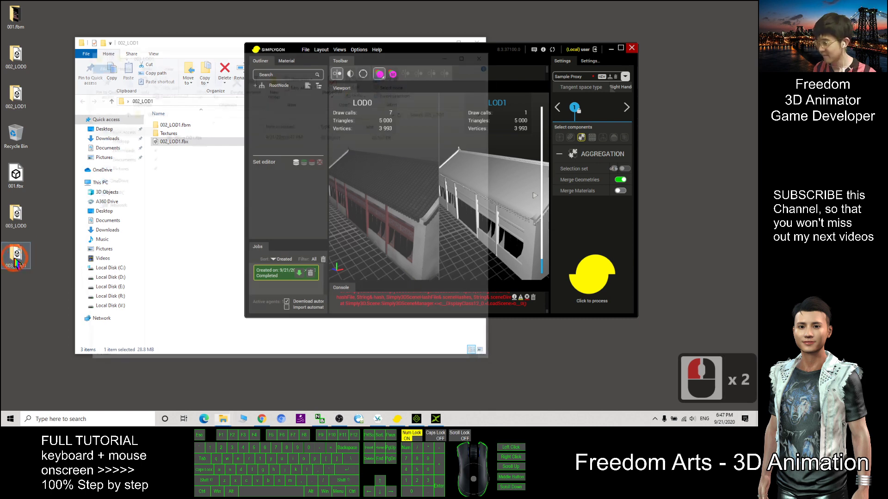
pyautogui.moveTo(269, 61); pyautogui.dragTo(387, 48)
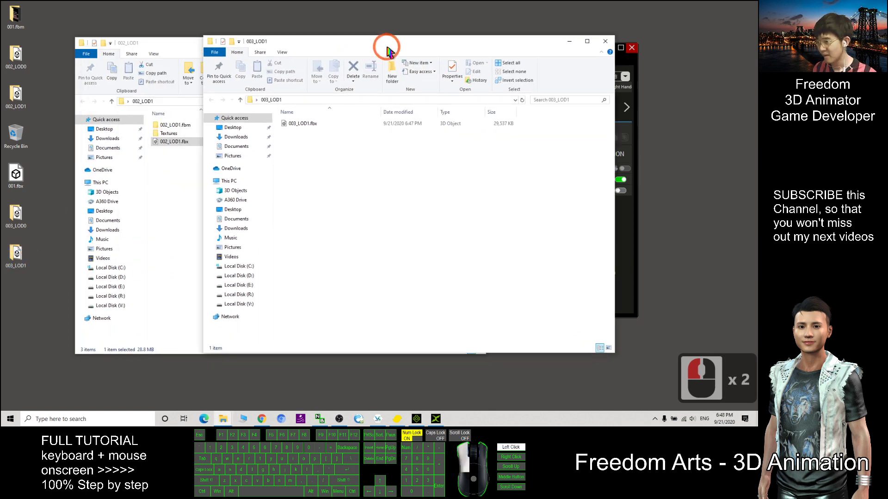
pyautogui.click(435, 418)
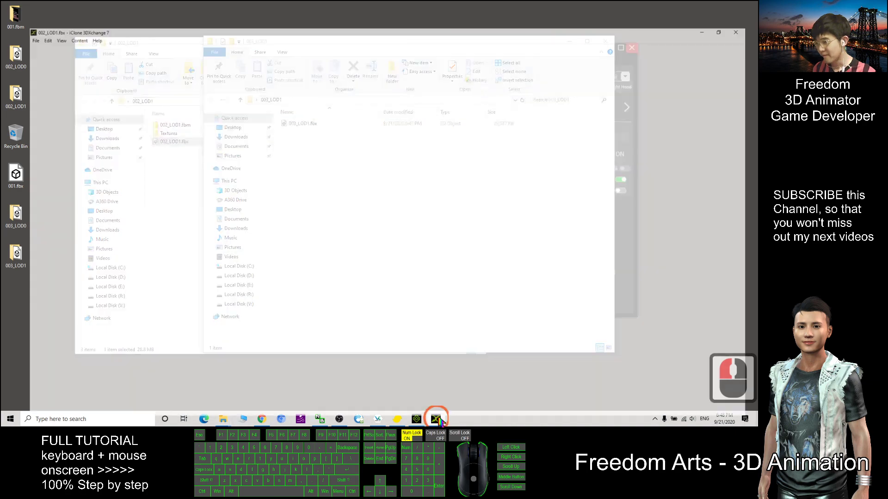
pyautogui.moveTo(381, 5); pyautogui.dragTo(563, 73)
pyautogui.click(321, 178)
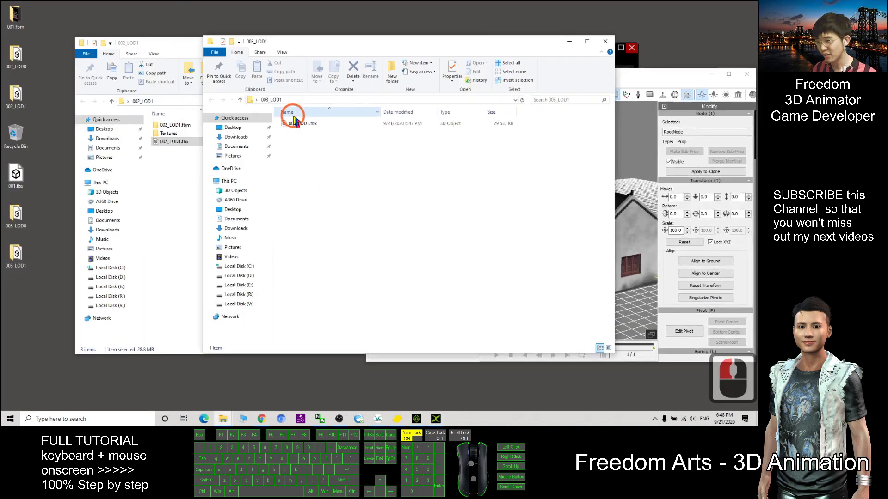
pyautogui.click(299, 123)
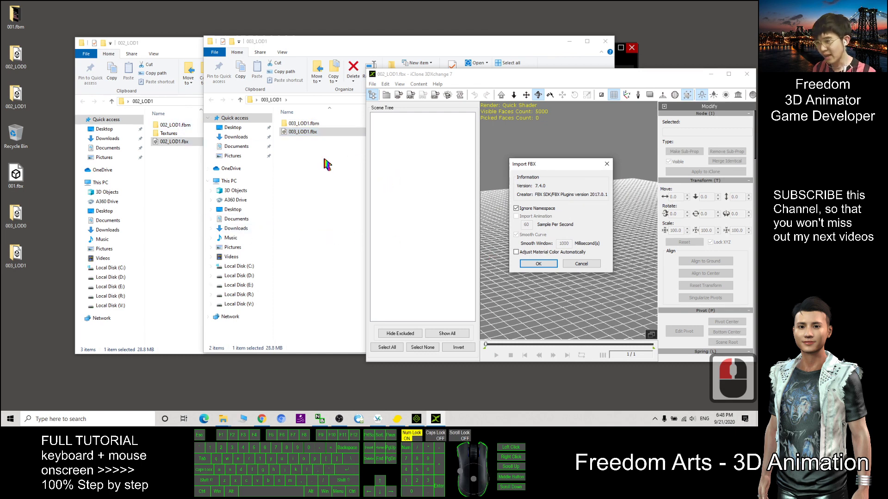
pyautogui.click(548, 264)
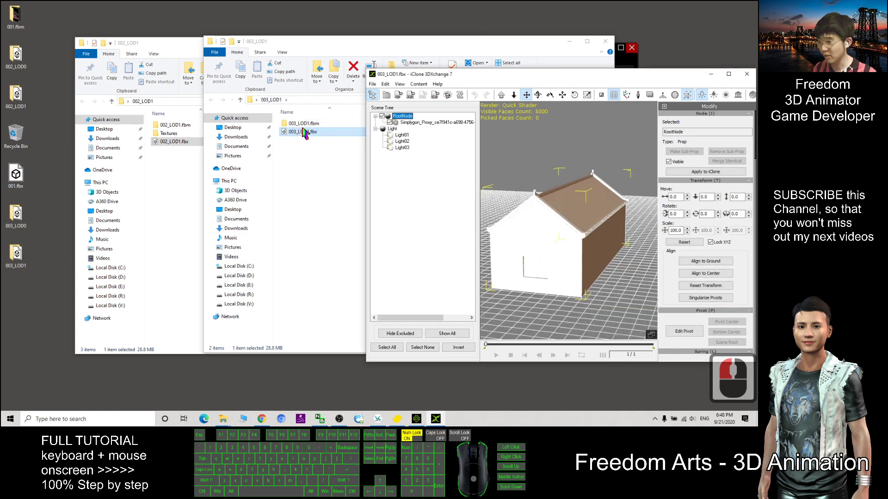
# Step: Drag Diffuse.png from the 003_LOD1.fbm folder onto the low-poly building
pyautogui.moveTo(305, 134); pyautogui.dragTo(307, 129)
pyautogui.click(305, 125)
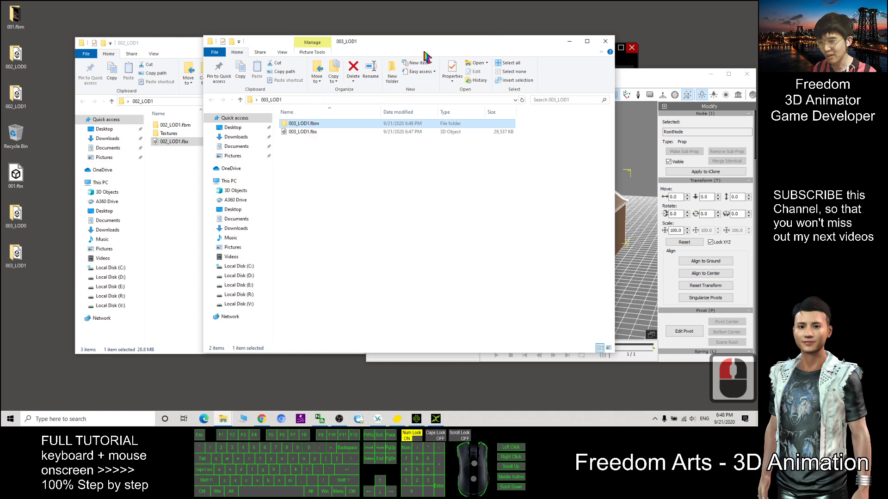
pyautogui.moveTo(427, 43); pyautogui.dragTo(226, 42)
pyautogui.doubleClick(102, 124)
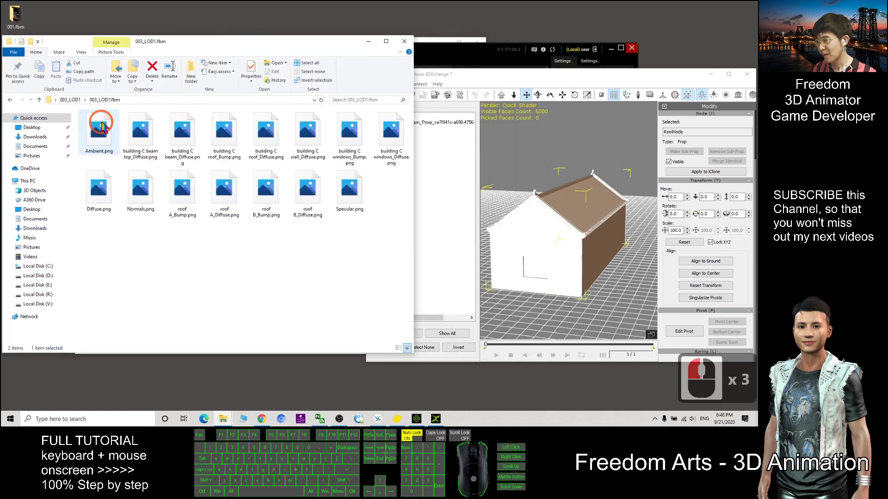
pyautogui.doubleClick(101, 203)
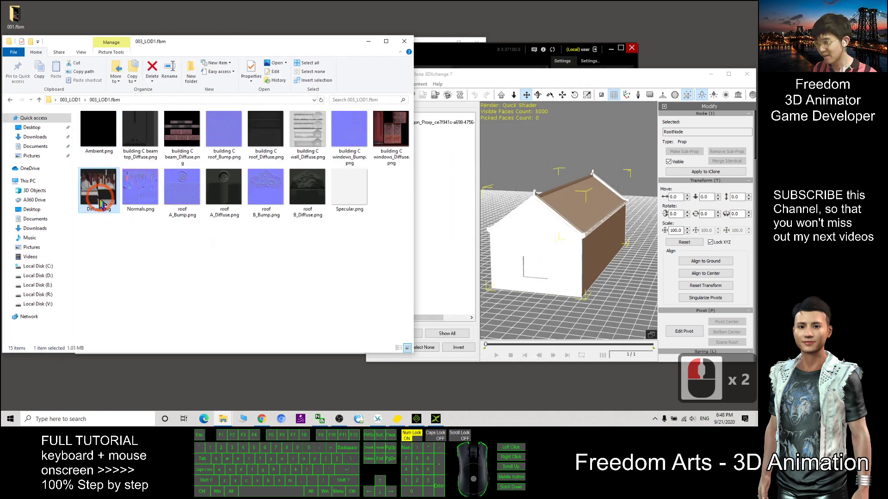
pyautogui.moveTo(98, 187); pyautogui.dragTo(529, 217)
# Step: Maximize 3DXchange and orbit to see the textured building's long side
pyautogui.doubleClick(623, 79)
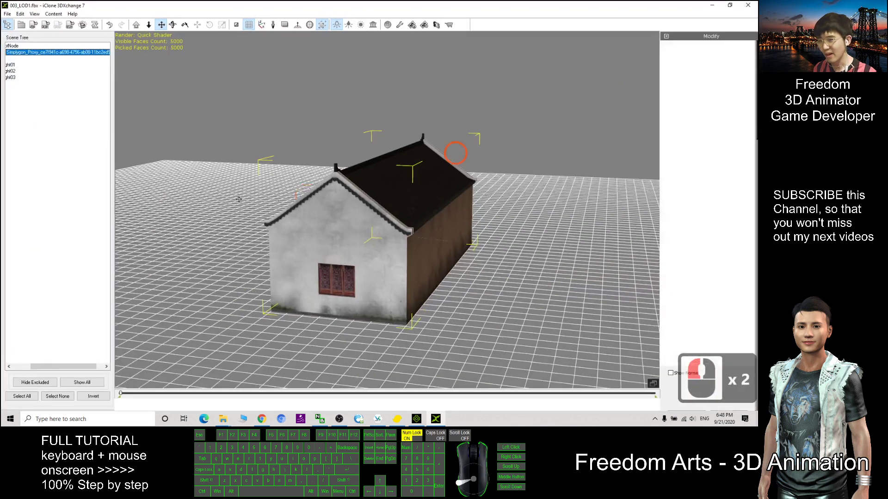
pyautogui.moveTo(77, 370); pyautogui.dragTo(59, 370)
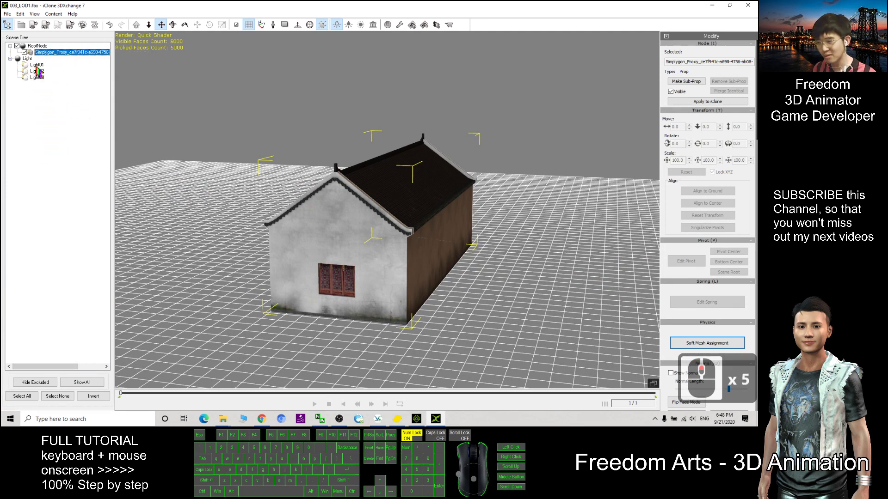
pyautogui.press('c')
pyautogui.moveTo(338, 208); pyautogui.dragTo(575, 230)
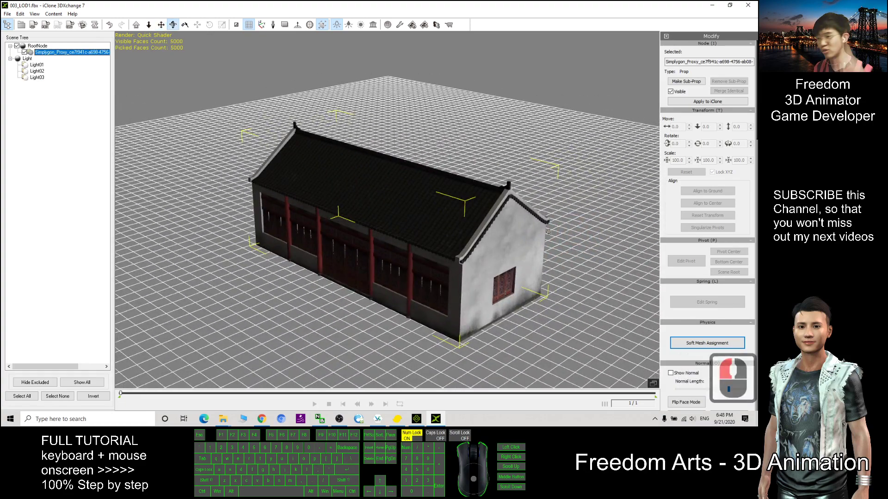
# Step: Delete the old house in iClone and send the textured building over from 3DXchange
pyautogui.click(419, 421)
pyautogui.click(321, 188)
pyautogui.press('Delete')
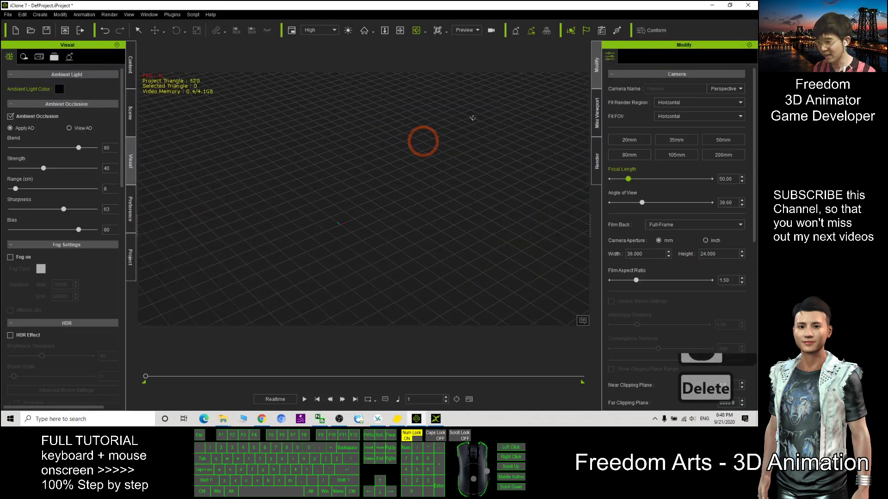
pyautogui.click(712, 5)
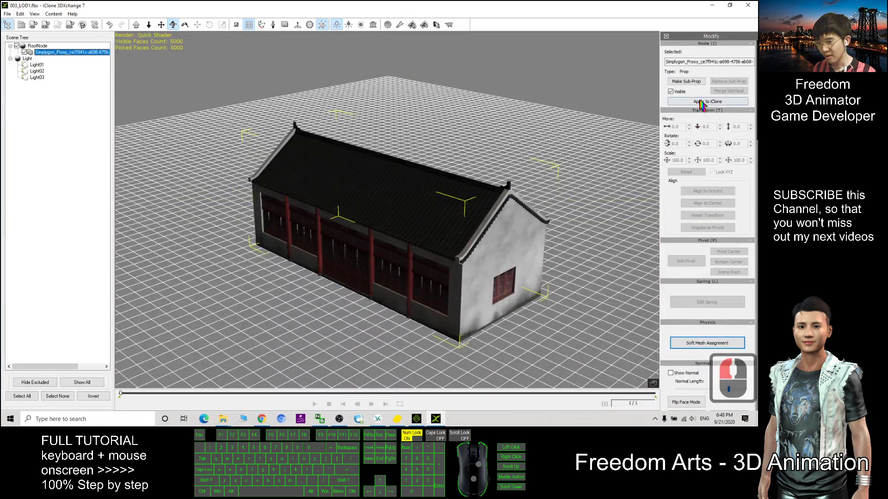
pyautogui.click(692, 101)
pyautogui.click(388, 207)
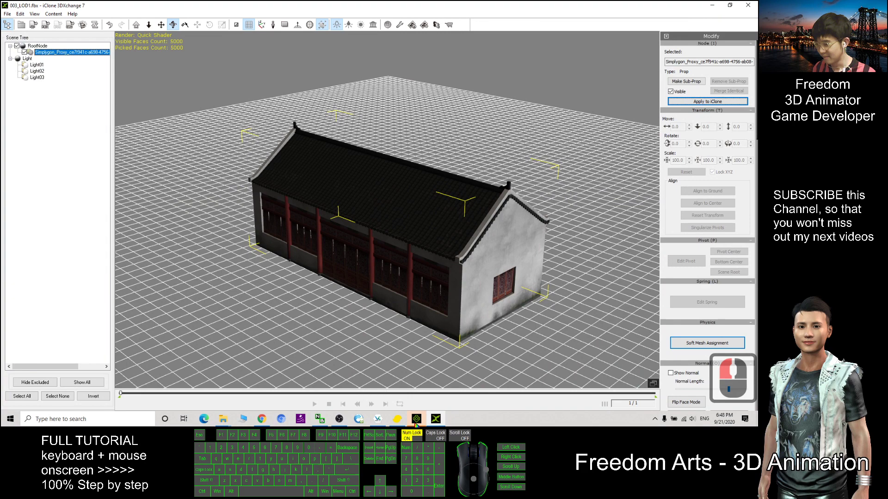
pyautogui.click(416, 419)
pyautogui.moveTo(388, 239); pyautogui.dragTo(376, 177)
# Step: Turn on Use sRGB for the building's Base Color texture in Modify > Material
pyautogui.click(617, 59)
pyautogui.click(640, 57)
pyautogui.click(654, 151)
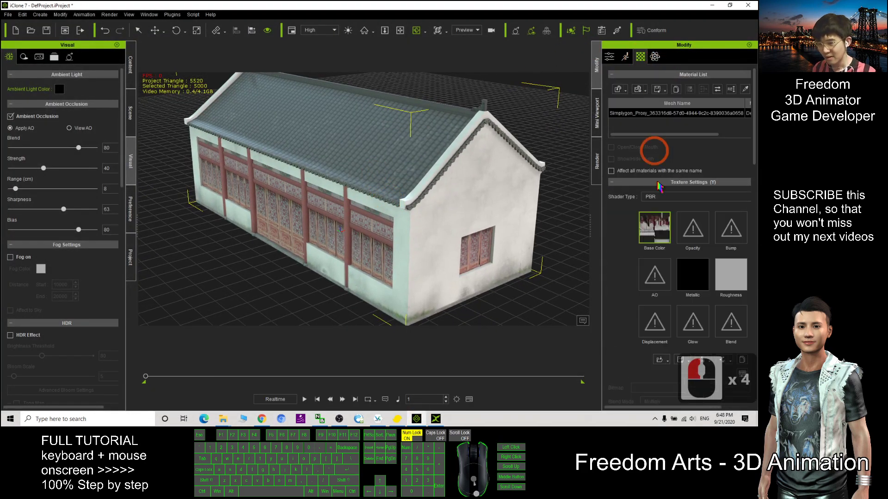
pyautogui.click(617, 278)
pyautogui.click(617, 278)
pyautogui.click(616, 278)
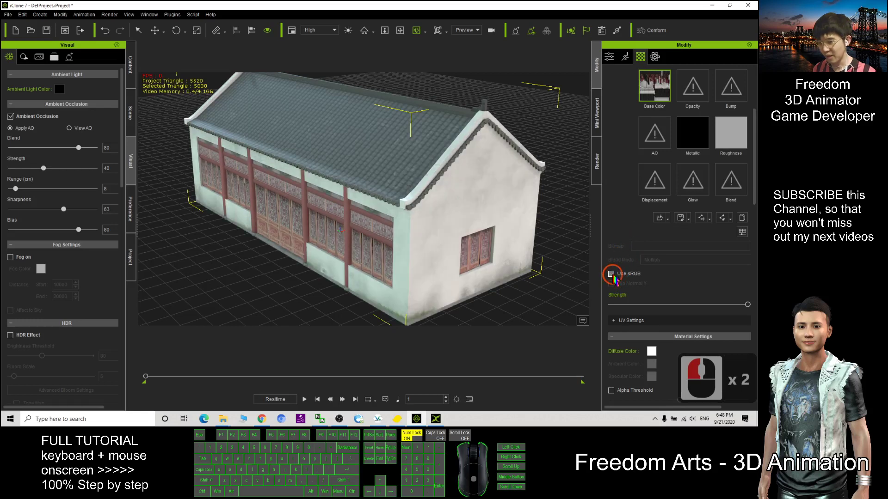
pyautogui.click(615, 279)
# Step: Orbit around the building's front and long side, then select the Bump channel
pyautogui.moveTo(418, 184); pyautogui.dragTo(349, 195)
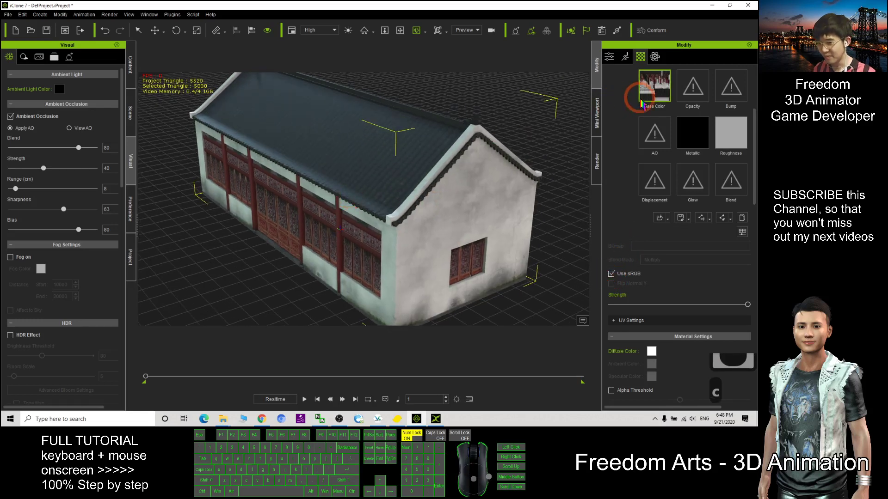
pyautogui.scroll(7, 656, 124)
pyautogui.click(623, 131)
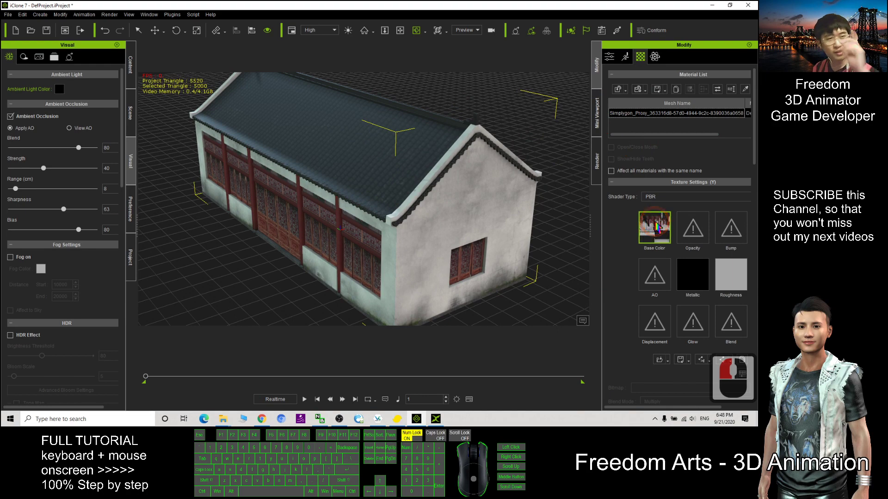
pyautogui.moveTo(361, 200); pyautogui.dragTo(180, 171)
pyautogui.moveTo(180, 171); pyautogui.dragTo(375, 6, button='right')
pyautogui.moveTo(399, 232); pyautogui.dragTo(407, 231, button='right')
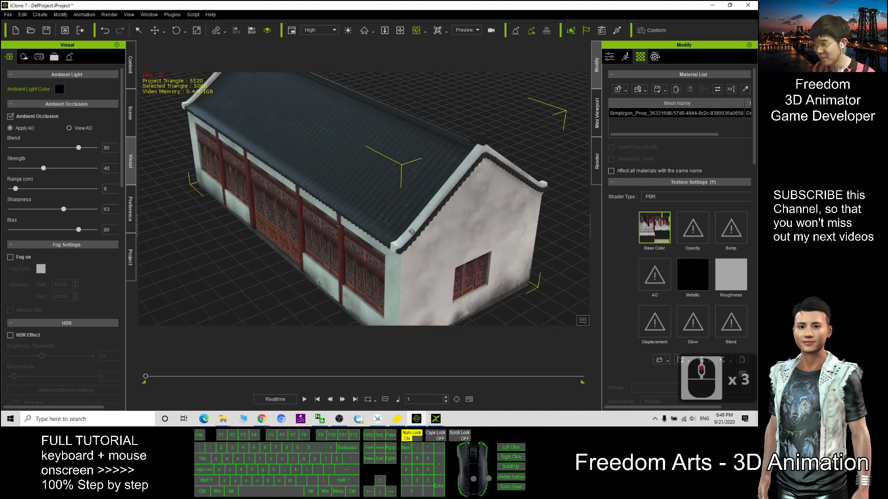
pyautogui.click(727, 226)
# Step: Apply Normals.png from the 003_LOD1.fbm folder to the building's Bump channel as a bump map
pyautogui.moveTo(446, 5); pyautogui.dragTo(456, 46)
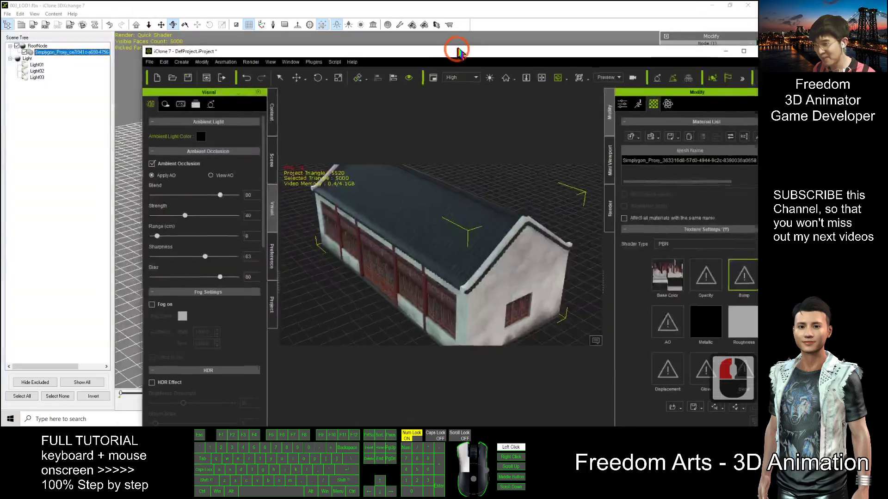
pyautogui.click(698, 11)
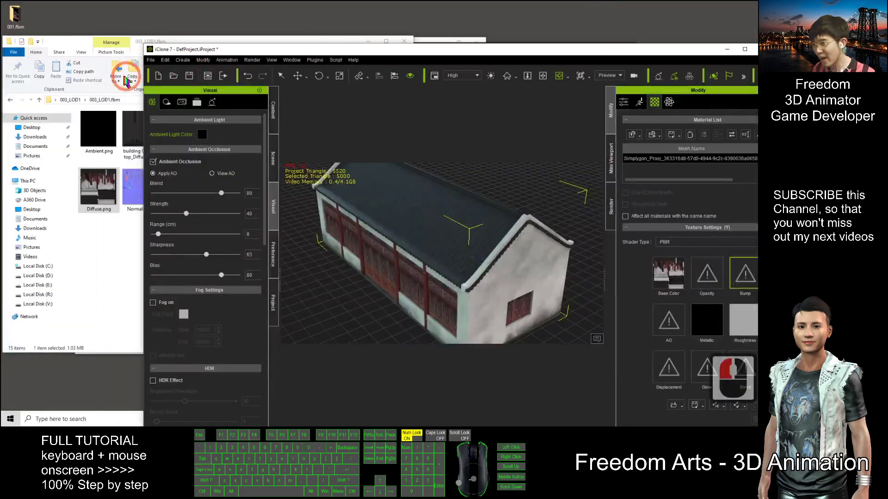
pyautogui.hotkey('alt', 'Left')
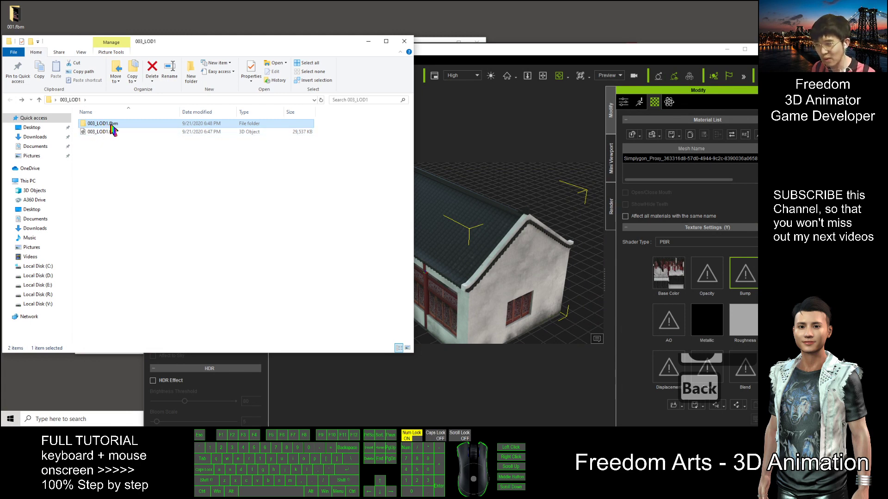
pyautogui.doubleClick(125, 123)
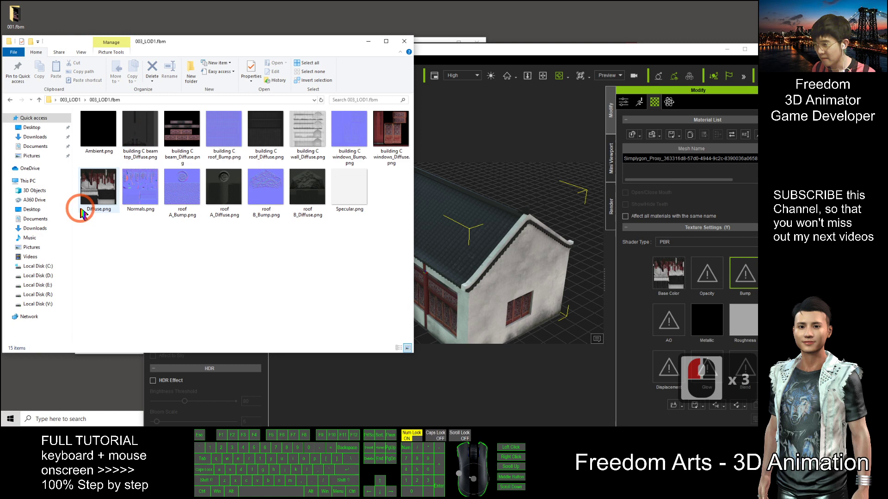
pyautogui.click(82, 210)
pyautogui.click(138, 189)
pyautogui.moveTo(143, 194); pyautogui.dragTo(743, 276)
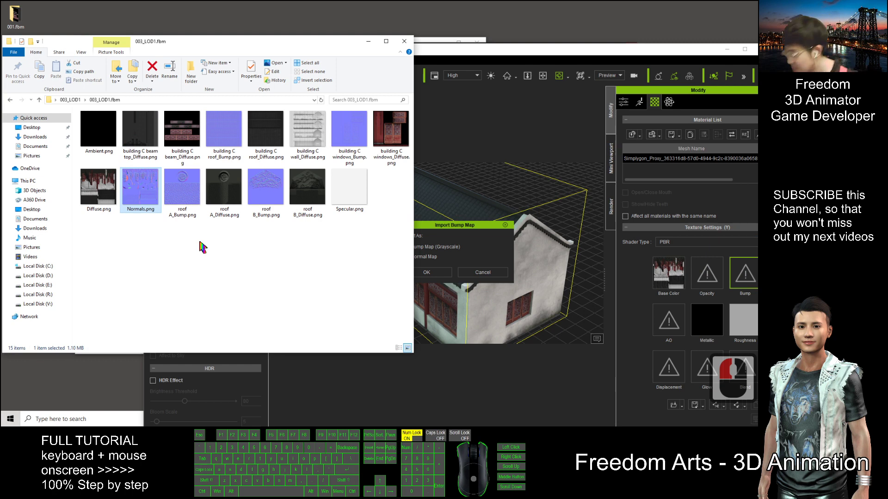
pyautogui.click(426, 272)
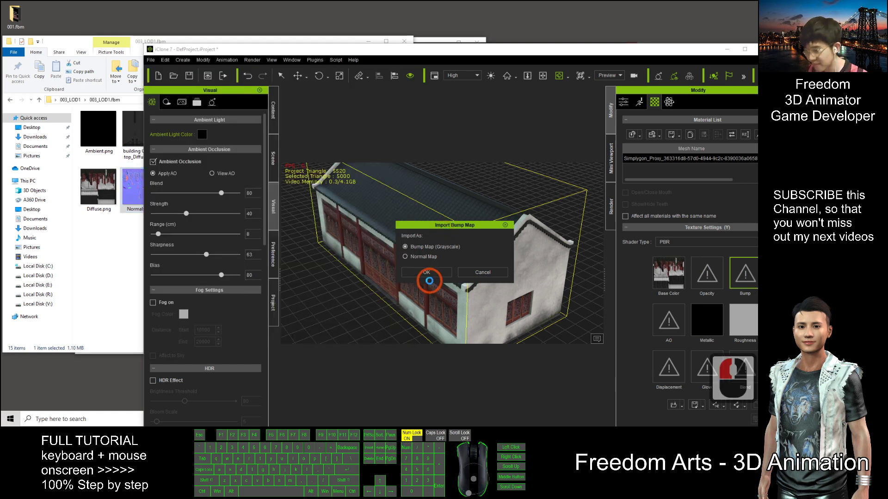
pyautogui.click(426, 273)
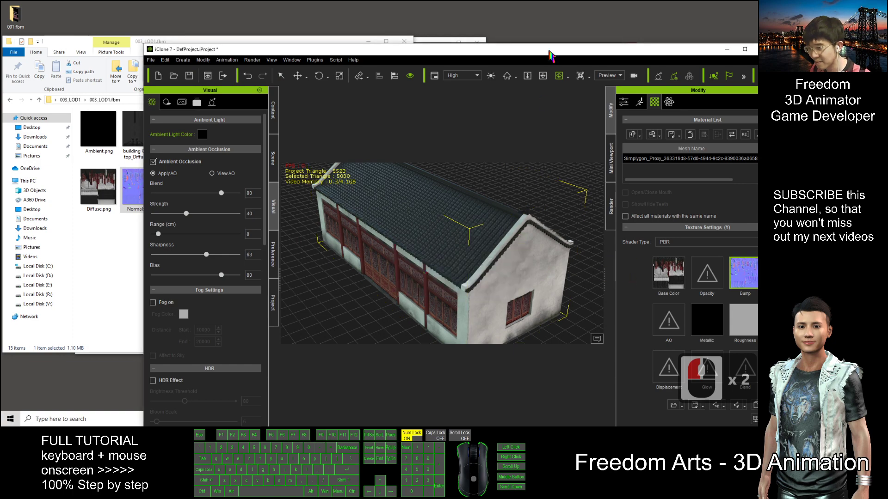
# Step: Maximize iClone and orbit and zoom around the building to inspect its walls and roof textures
pyautogui.doubleClick(550, 51)
pyautogui.scroll(20, 380, 219)
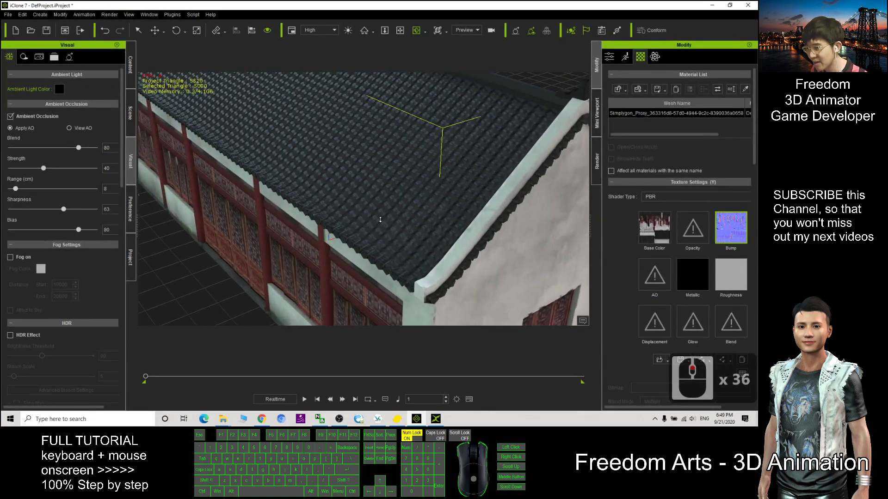
pyautogui.scroll(-20, 333, 231)
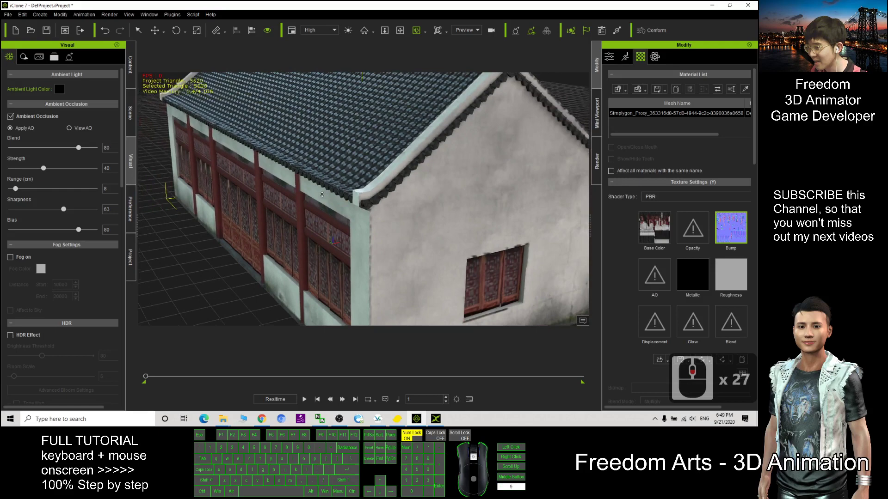
pyautogui.scroll(-9, 322, 194)
pyautogui.press('c')
pyautogui.moveTo(322, 195)
pyautogui.mouseDown()
pyautogui.moveTo(486, 212)
pyautogui.moveTo(479, 201)
pyautogui.moveTo(301, 204)
pyautogui.moveTo(324, 204)
pyautogui.mouseUp()
pyautogui.press('c')
pyautogui.moveTo(430, 210); pyautogui.dragTo(296, 254)
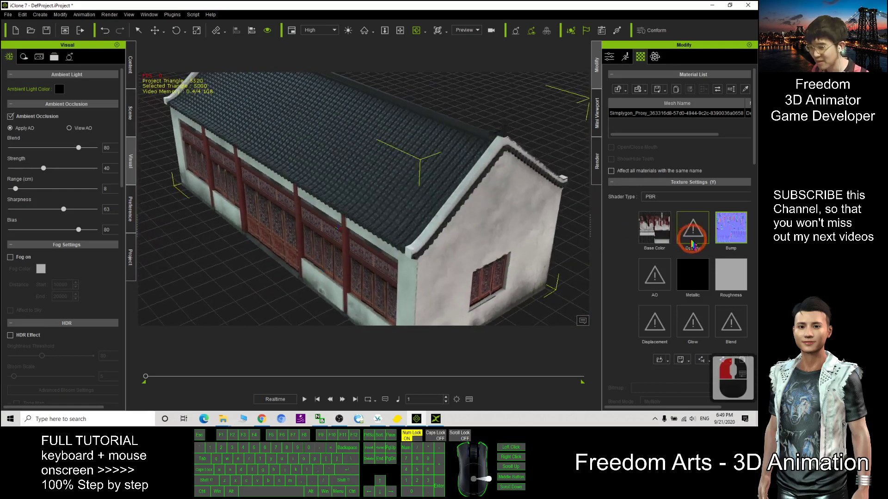
pyautogui.press('c')
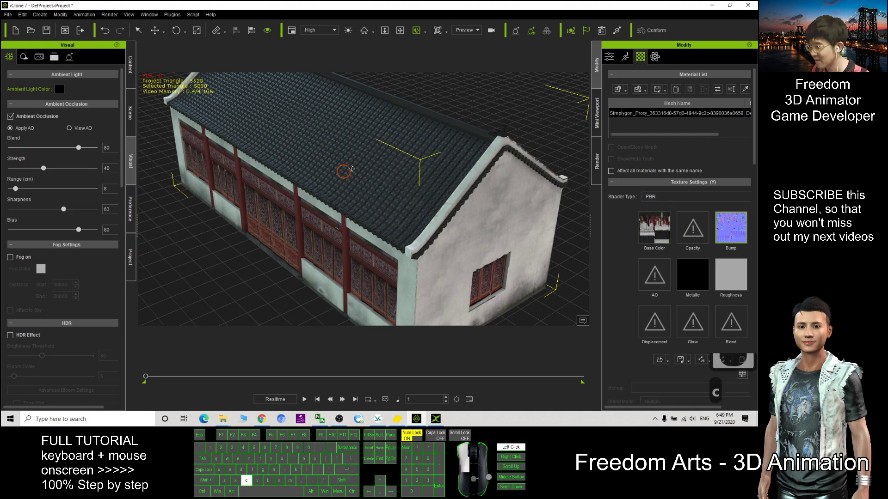
pyautogui.moveTo(345, 171); pyautogui.dragTo(357, 110)
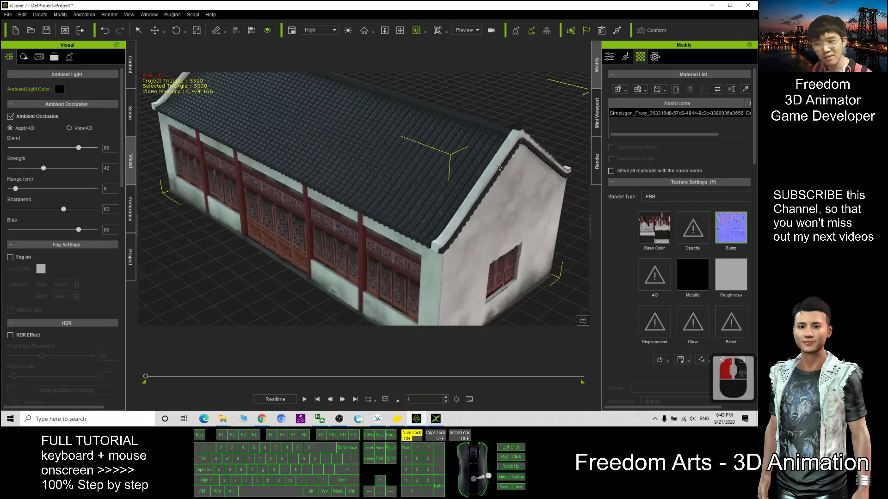
pyautogui.scroll(-18, 406, 213)
pyautogui.scroll(-16, 419, 203)
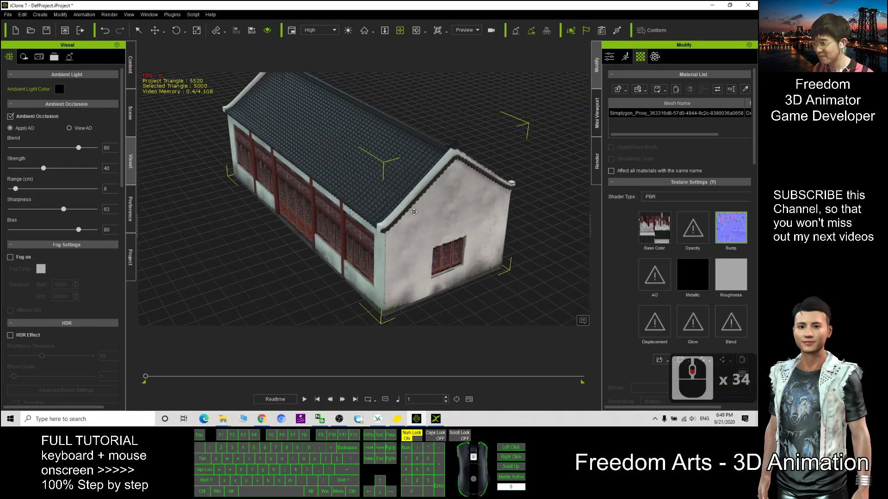
# Step: Add the selected building to the Set > Custom > Prop library under the name building01
pyautogui.click(132, 64)
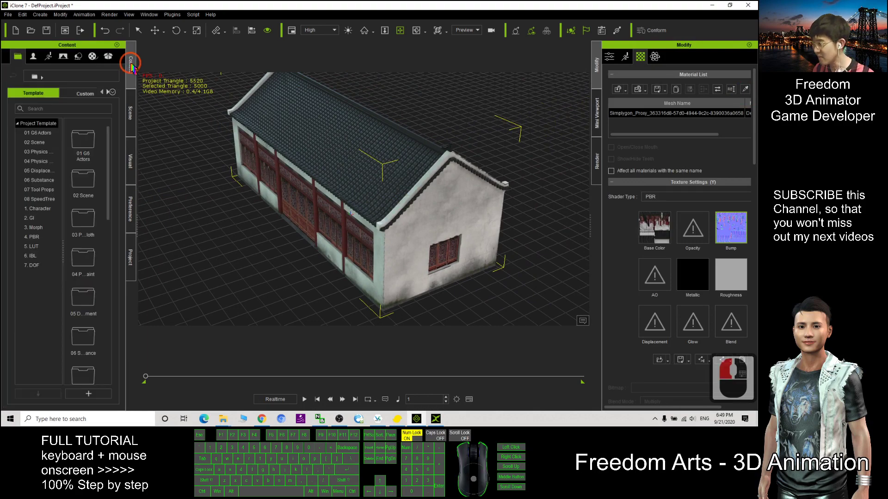
pyautogui.click(80, 57)
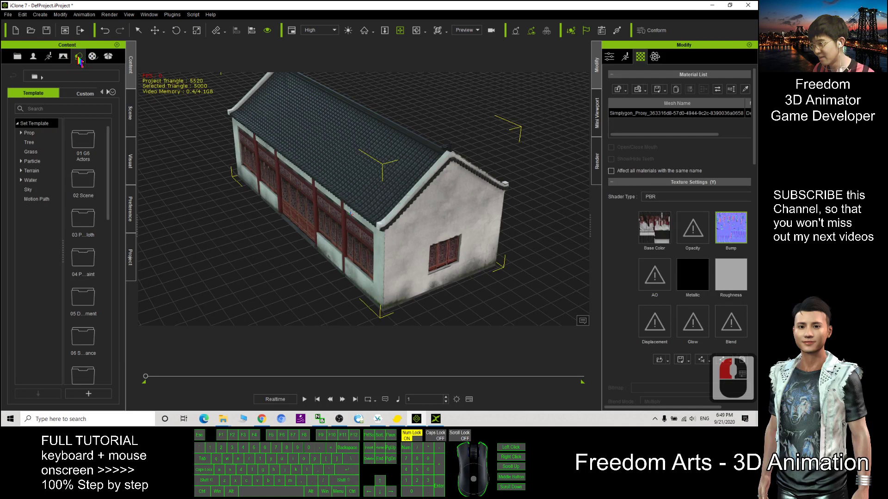
pyautogui.click(81, 93)
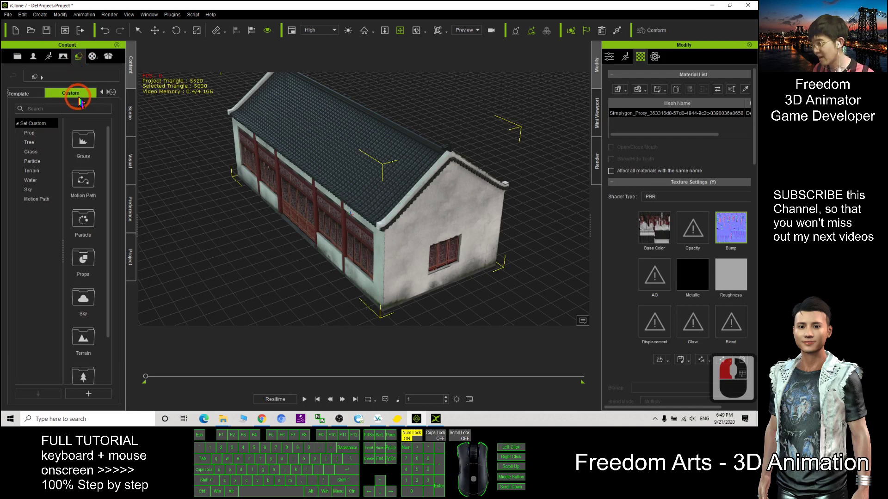
pyautogui.click(29, 133)
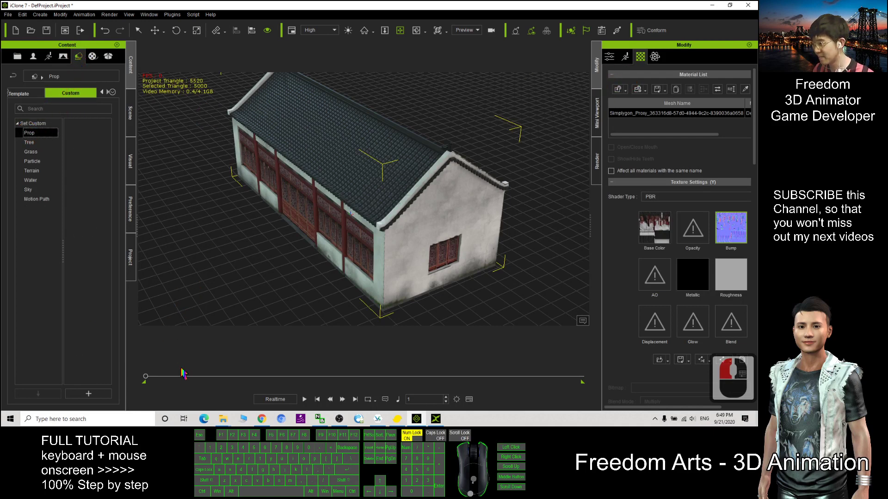
pyautogui.click(82, 397)
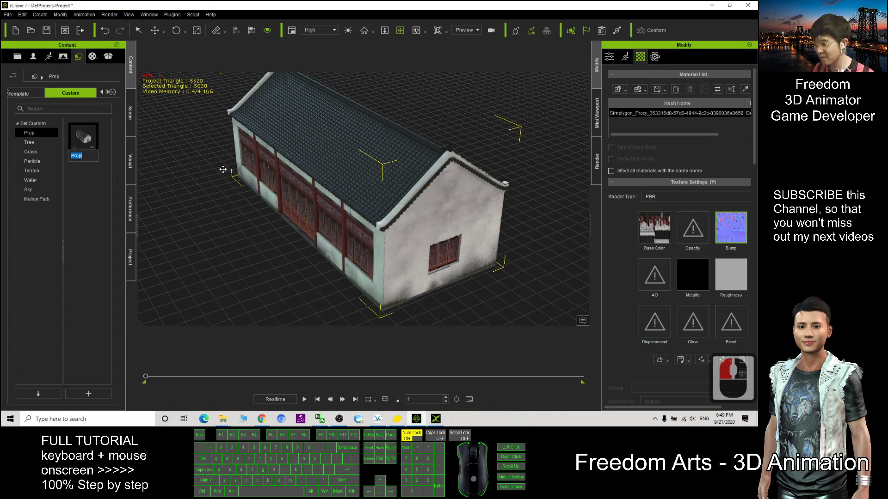
pyautogui.write('bui')
pyautogui.press('BackSpace')
pyautogui.press('BackSpace')
pyautogui.press('BackSpace')
pyautogui.press('BackSpace')
pyautogui.write('bui')
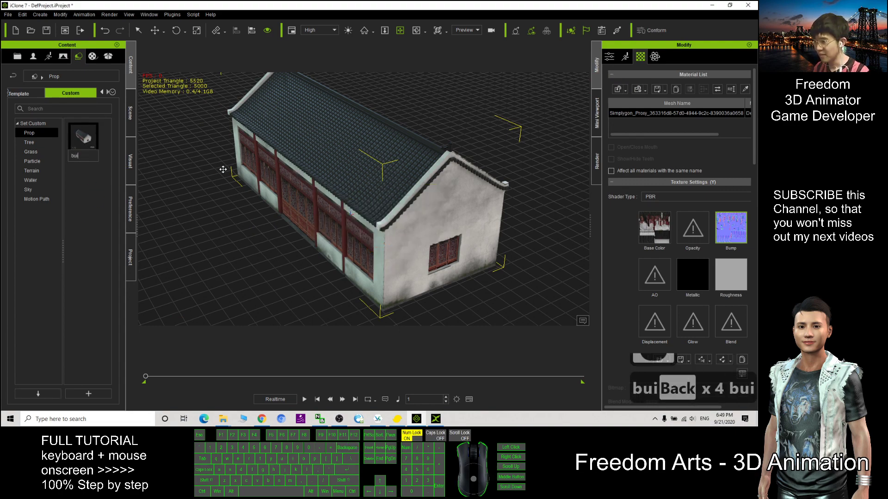
pyautogui.write('lding01')
pyautogui.press('Return')
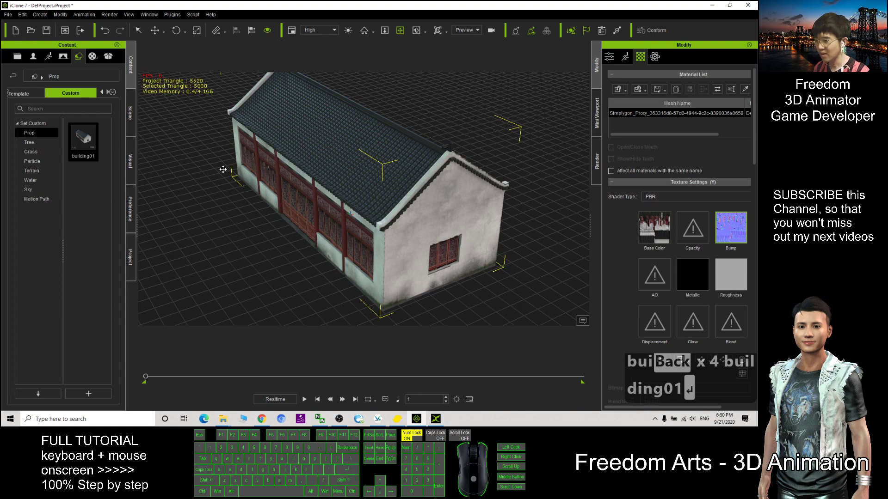
pyautogui.click(130, 113)
pyautogui.scroll(-20, 403, 137)
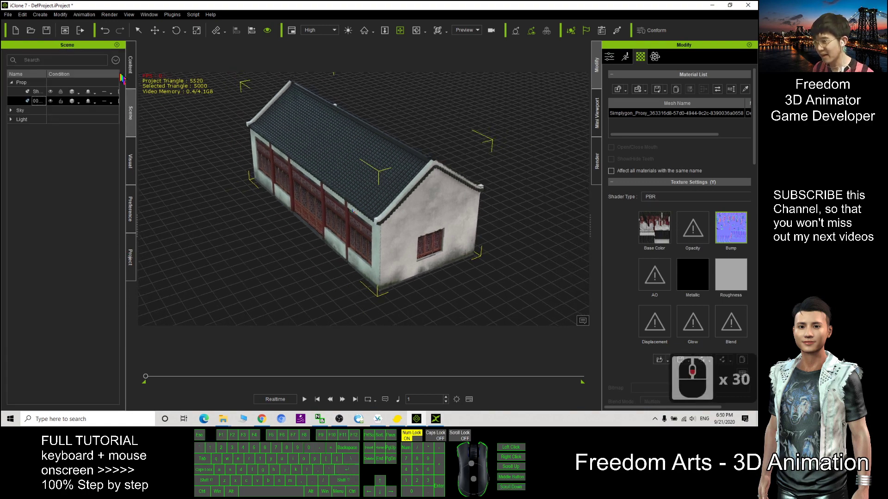
# Step: Drag a copy of building01 into the scene and slide it alongside the first building
pyautogui.click(130, 69)
pyautogui.moveTo(83, 137); pyautogui.dragTo(352, 282)
pyautogui.press('c')
pyautogui.press('x')
pyautogui.moveTo(356, 254); pyautogui.dragTo(367, 115)
# Step: Orbit the camera to view both buildings from steeper, lower and other angles
pyautogui.press('c')
pyautogui.press('w')
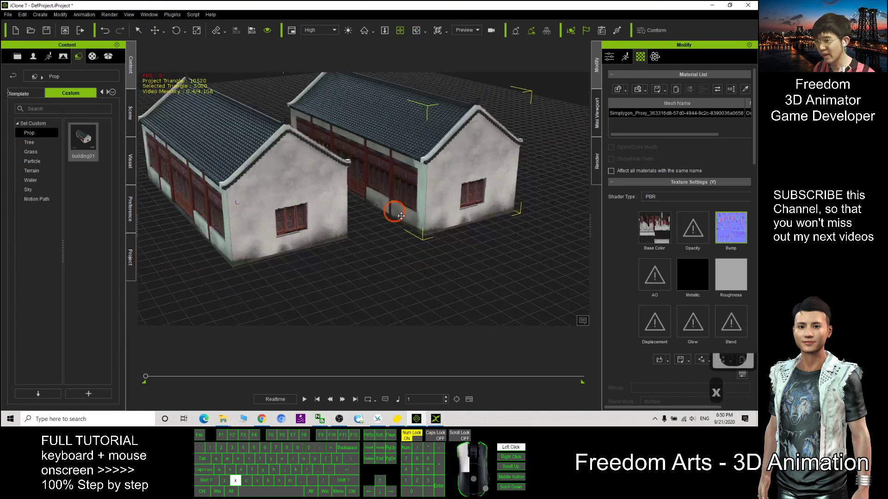
pyautogui.moveTo(401, 216); pyautogui.dragTo(400, 245)
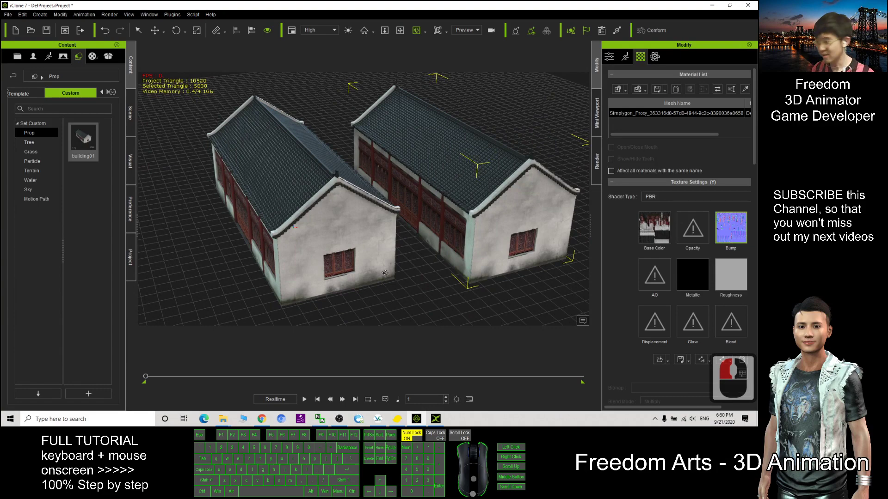
pyautogui.moveTo(342, 208); pyautogui.dragTo(463, 216)
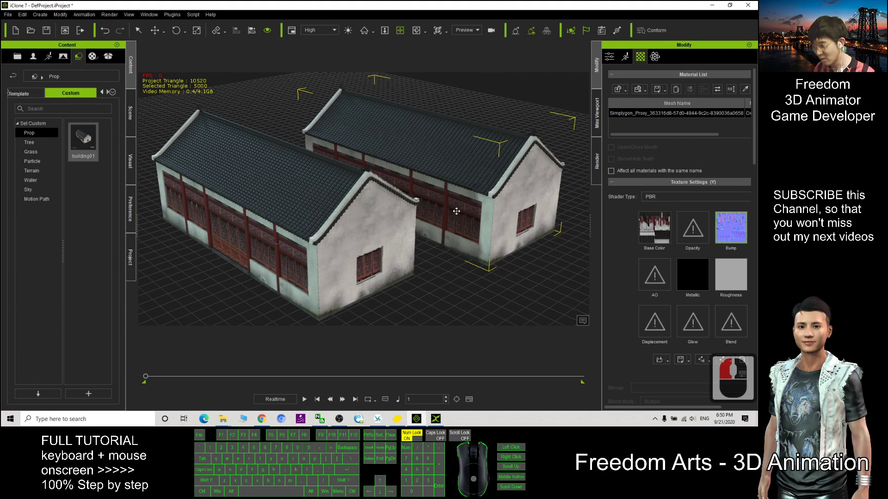
pyautogui.press('c')
pyautogui.moveTo(464, 211); pyautogui.dragTo(461, 195)
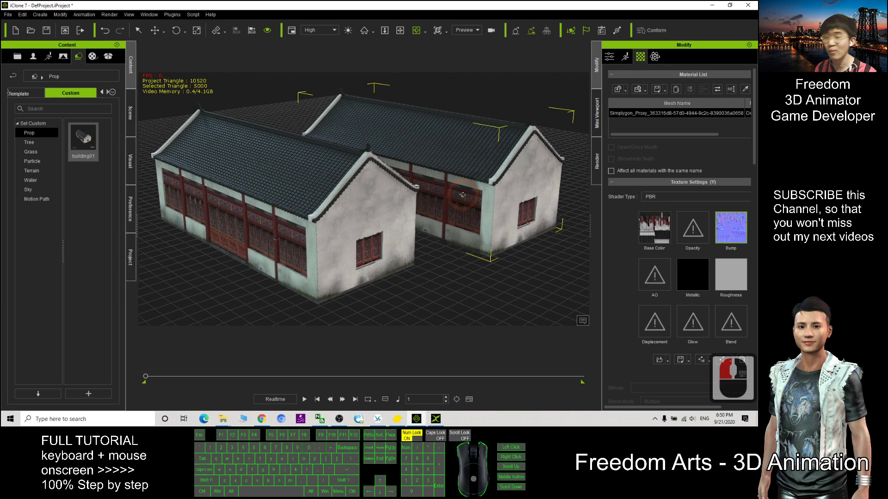